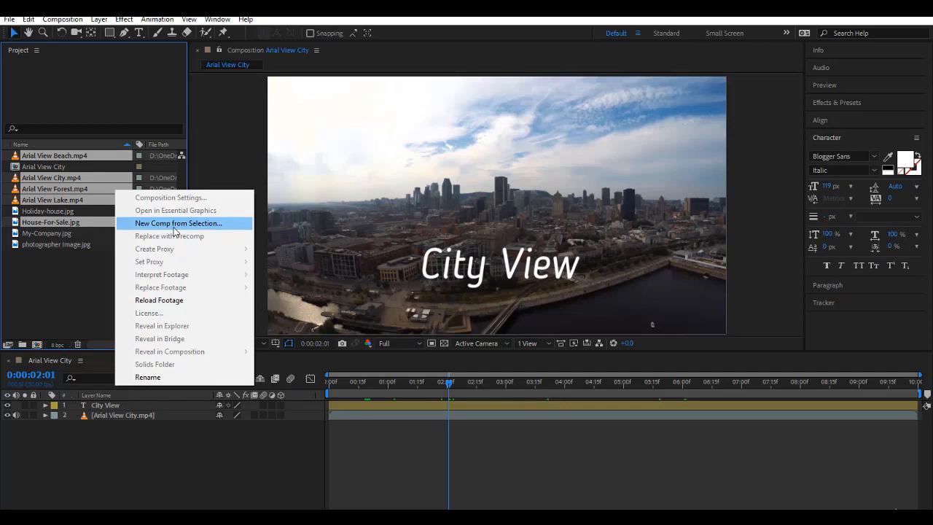
# Step: Build a new comp from the five selected clips and house image as sequenced layers
pyautogui.click(174, 226)
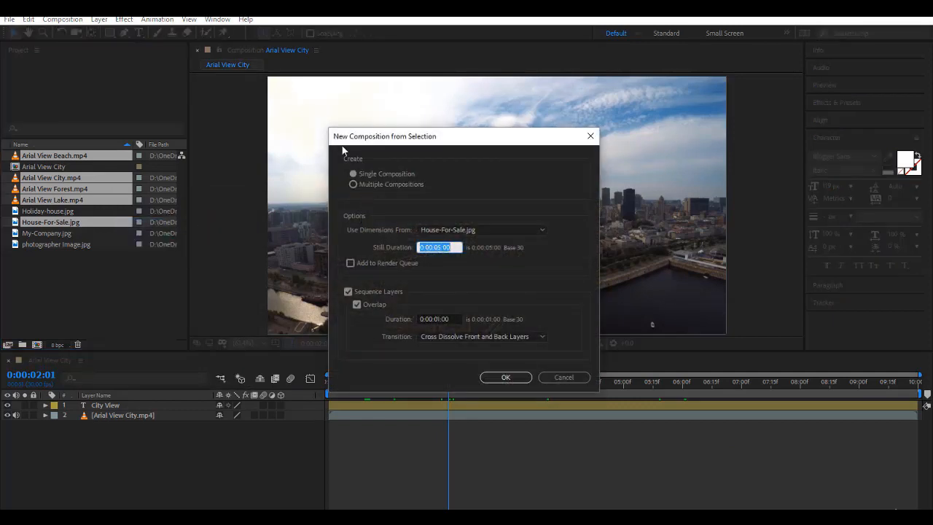
pyautogui.click(509, 377)
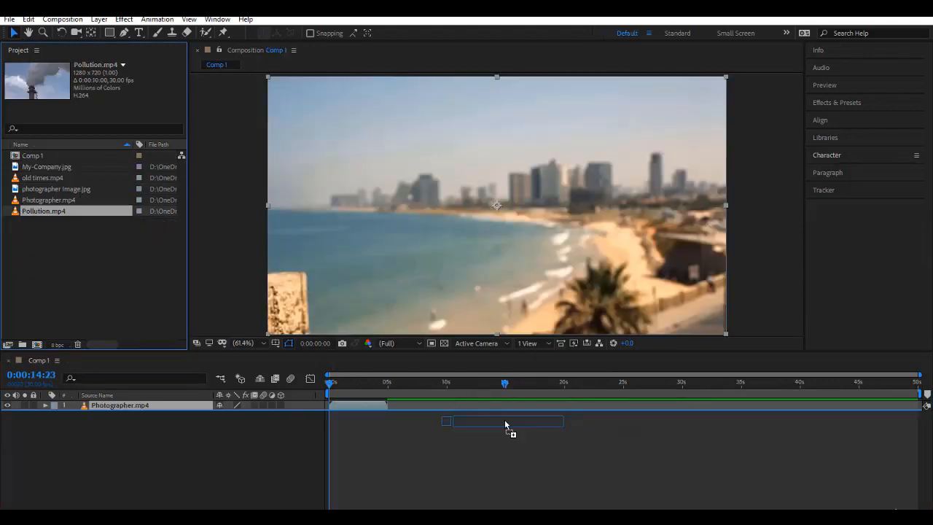
# Step: Add Photographer.mp4 to Comp 1, trim its in point to 1:00, and scrub the clip
pyautogui.moveTo(506, 427); pyautogui.dragTo(483, 437)
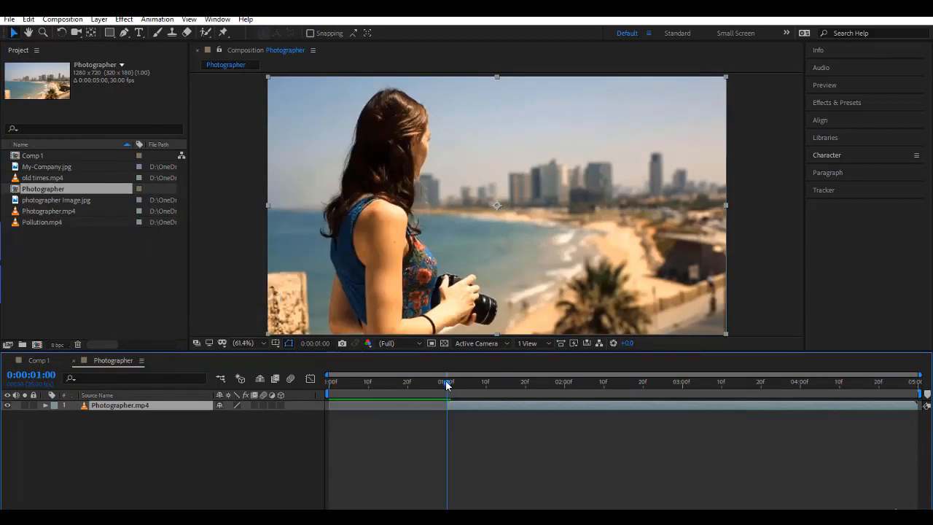
pyautogui.hotkey('alt', '[')
pyautogui.click(440, 384)
pyautogui.moveTo(437, 384); pyautogui.dragTo(643, 406)
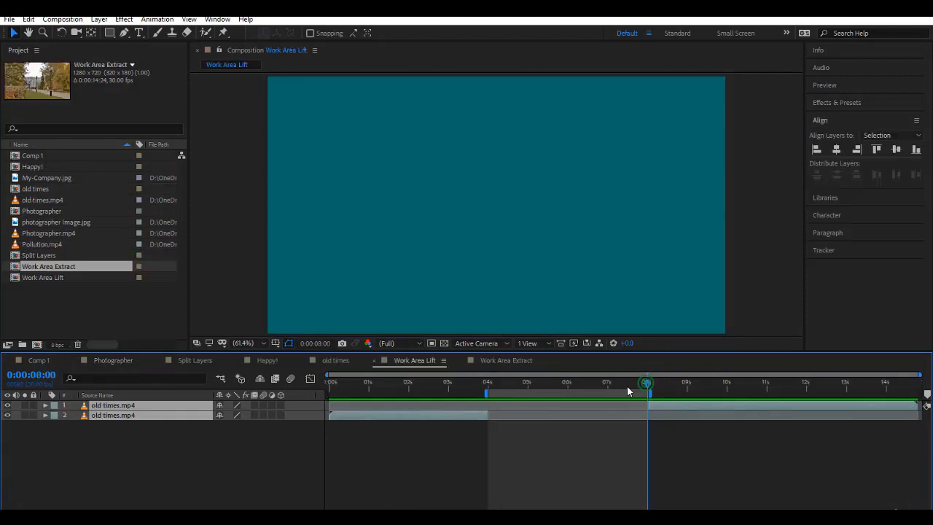
pyautogui.moveTo(646, 383); pyautogui.dragTo(559, 387)
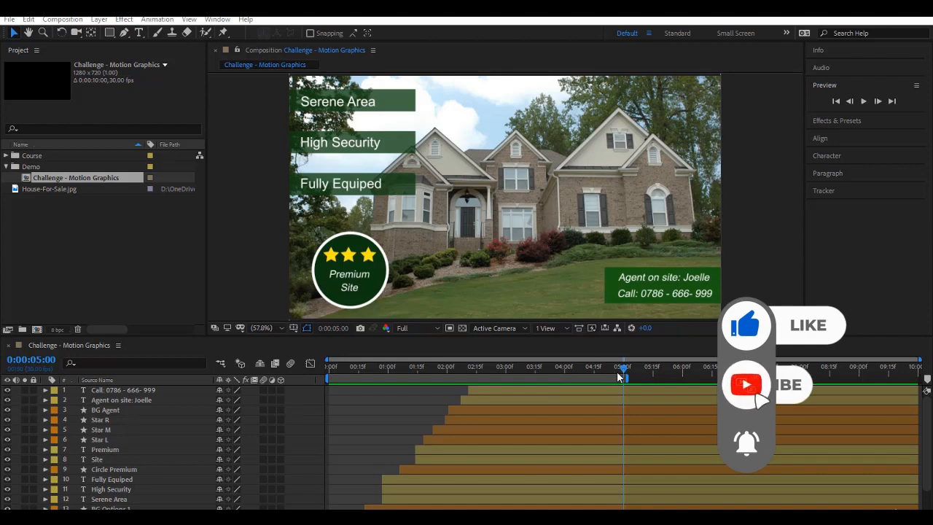
# Step: Shorten the work area by moving its end later and start later, then preview it
pyautogui.moveTo(622, 368); pyautogui.dragTo(597, 403)
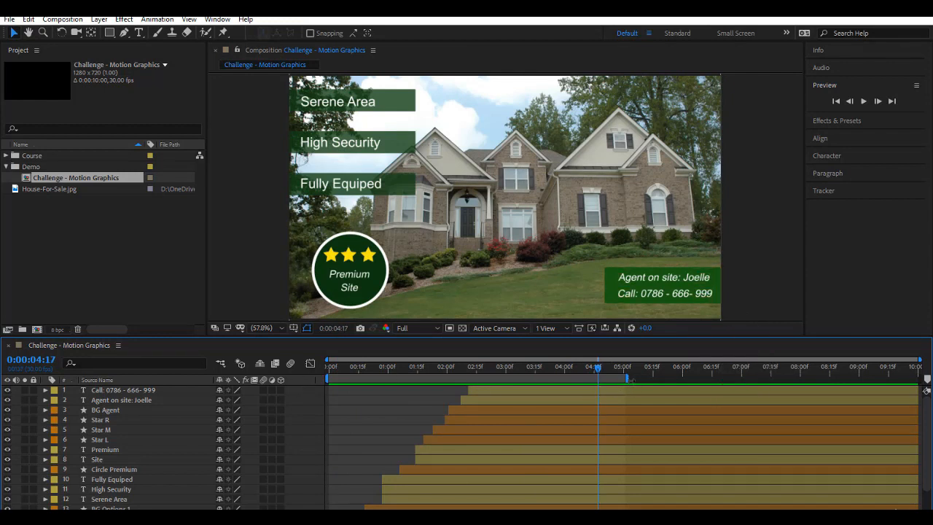
pyautogui.moveTo(628, 378); pyautogui.dragTo(723, 380)
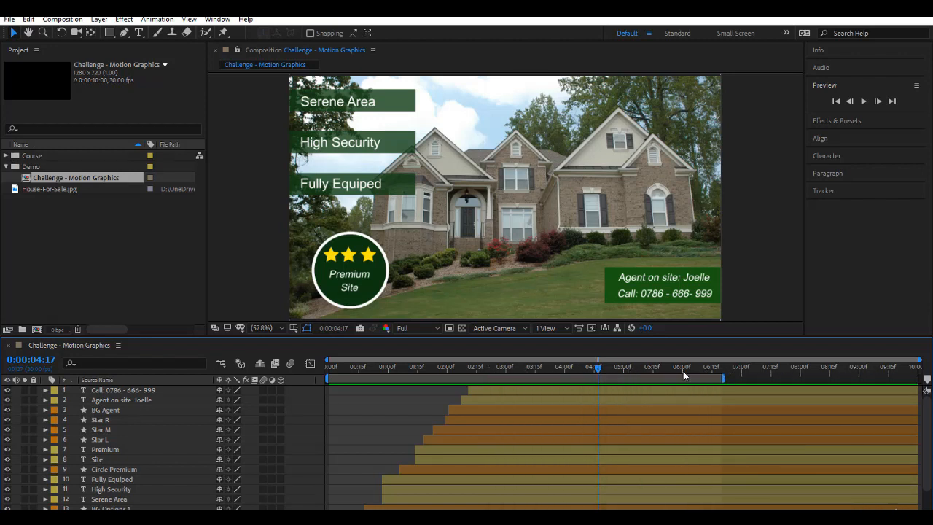
pyautogui.moveTo(327, 378); pyautogui.dragTo(540, 378)
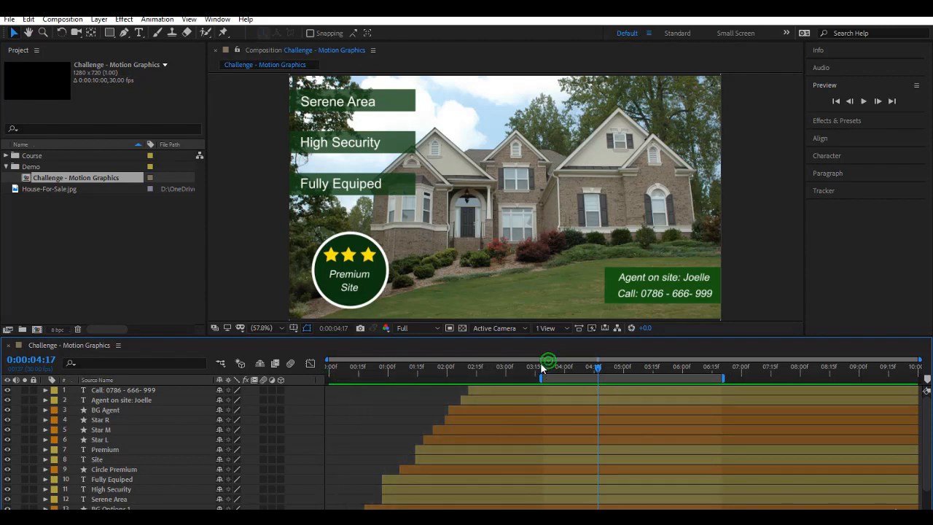
pyautogui.moveTo(545, 367); pyautogui.dragTo(680, 374)
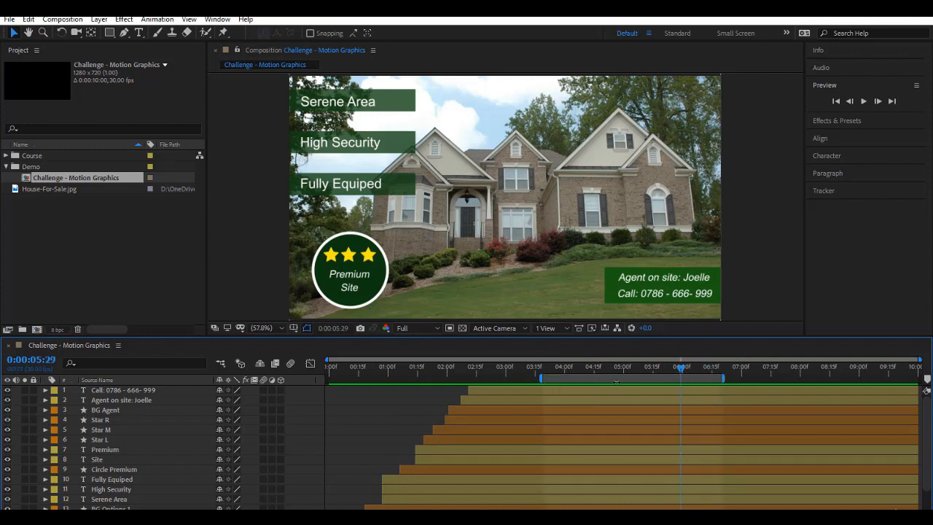
# Step: Reset the work area to the full ten seconds and park the playhead at 0:00:05:00
pyautogui.doubleClick(618, 380)
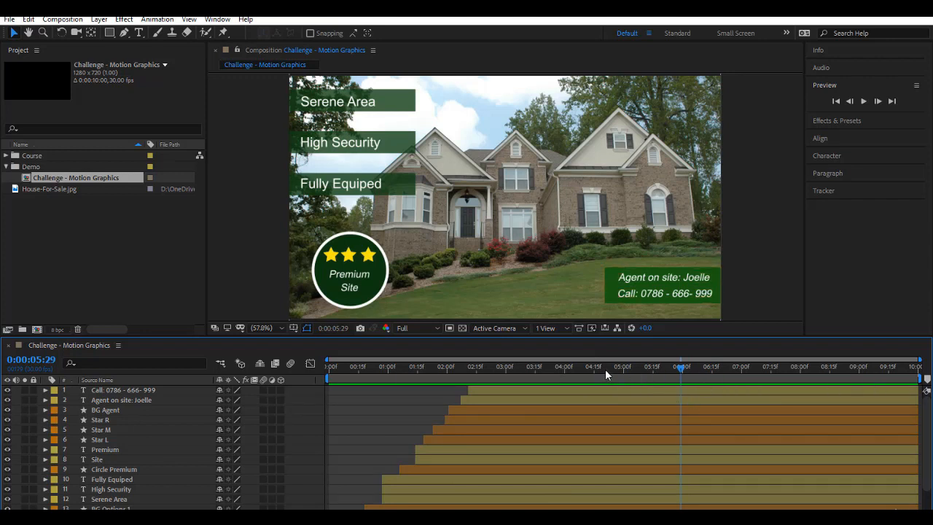
pyautogui.click(624, 367)
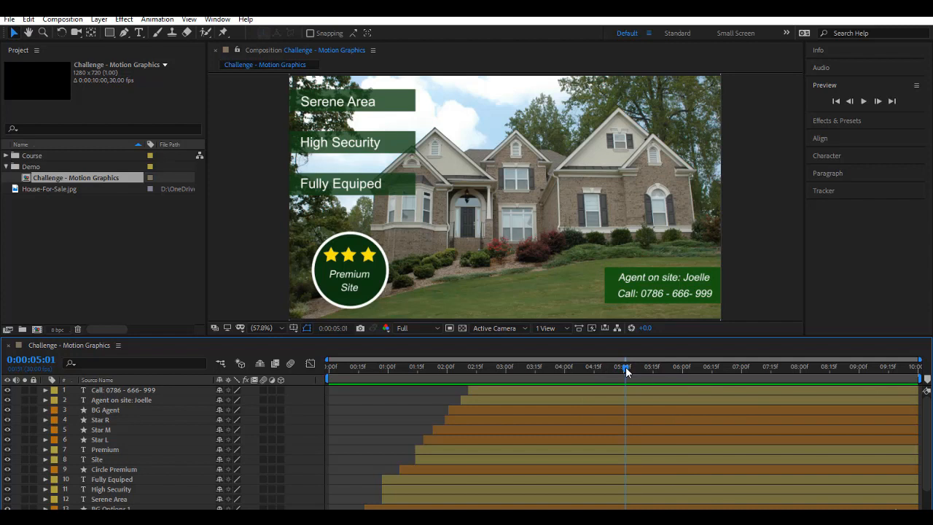
pyautogui.moveTo(625, 367); pyautogui.dragTo(624, 367)
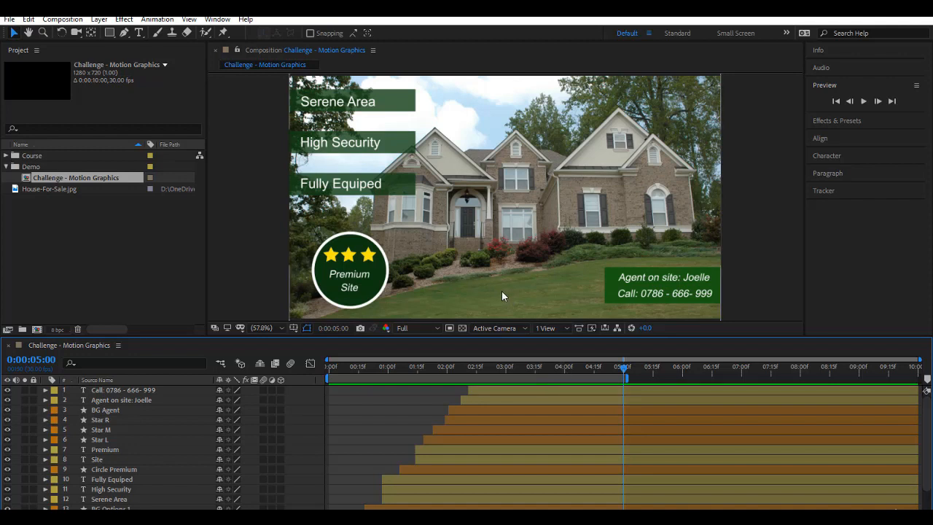
# Step: Open Composition Settings from the Timeline panel and inspect the 3D Renderer list, keeping Classic 3D
pyautogui.rightClick(97, 347)
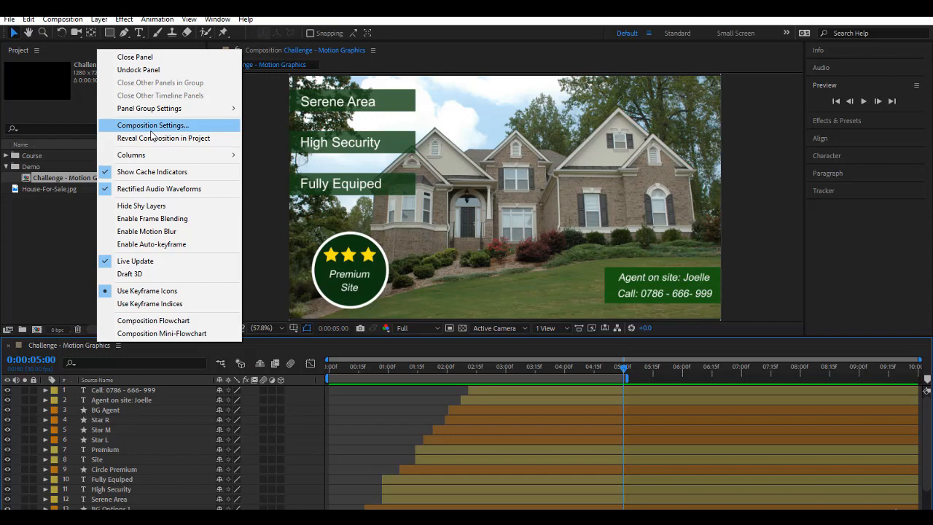
pyautogui.click(152, 129)
pyautogui.moveTo(559, 131); pyautogui.dragTo(492, 125)
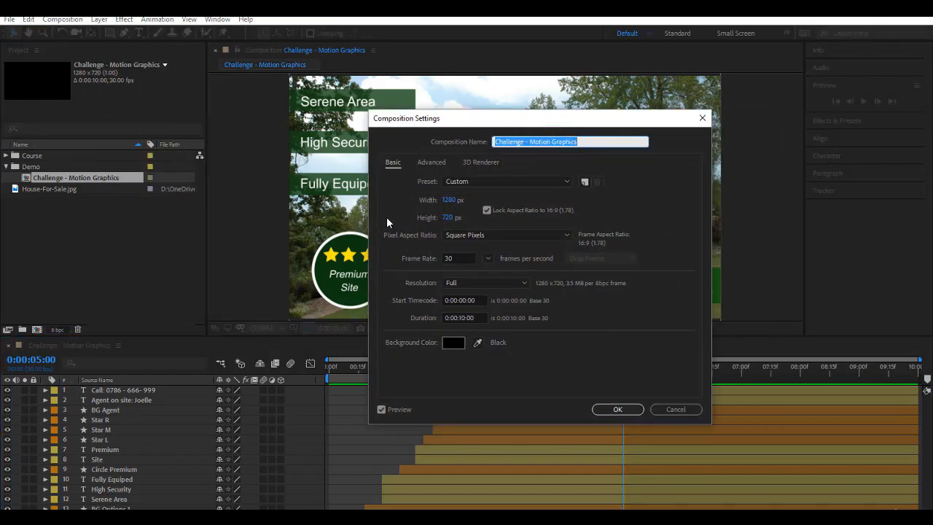
pyautogui.click(482, 163)
pyautogui.click(425, 216)
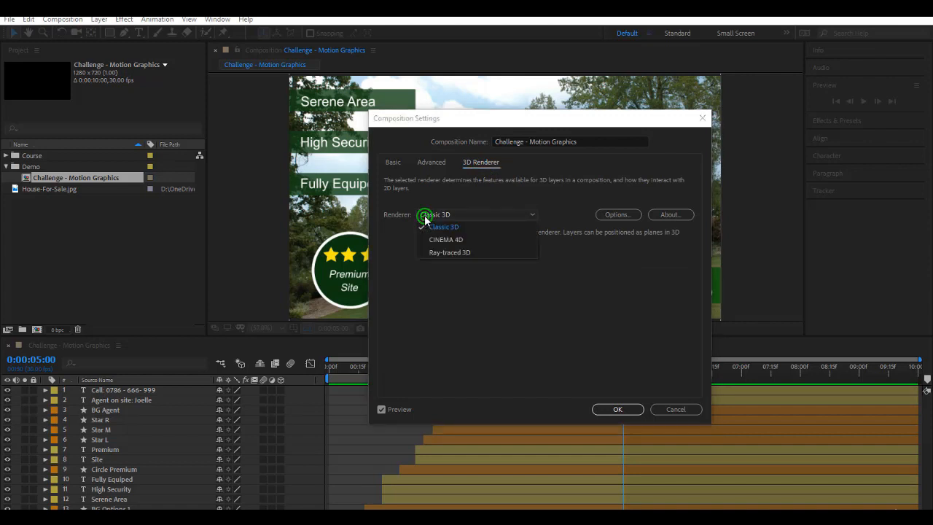
pyautogui.click(464, 188)
pyautogui.click(448, 214)
# Step: Close the renderer list leaving Classic 3D and return to the Basic settings
pyautogui.click(473, 229)
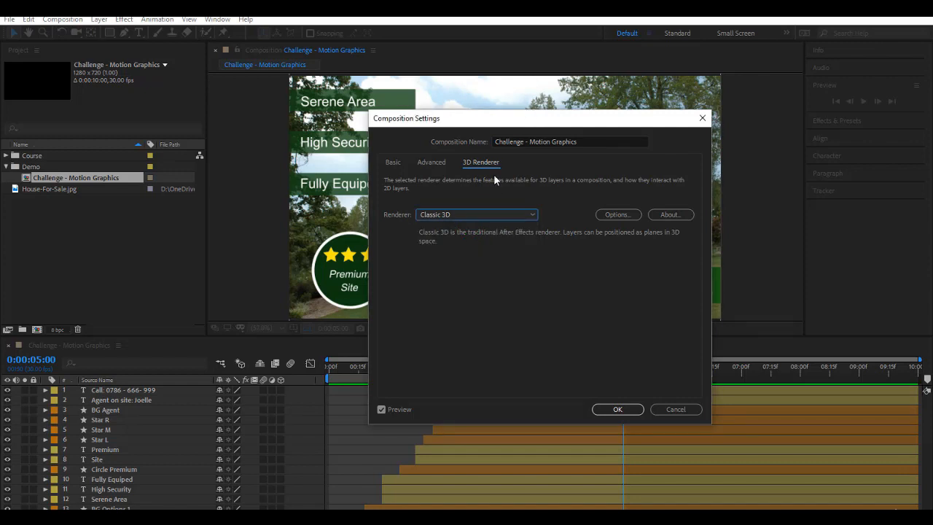
pyautogui.click(394, 162)
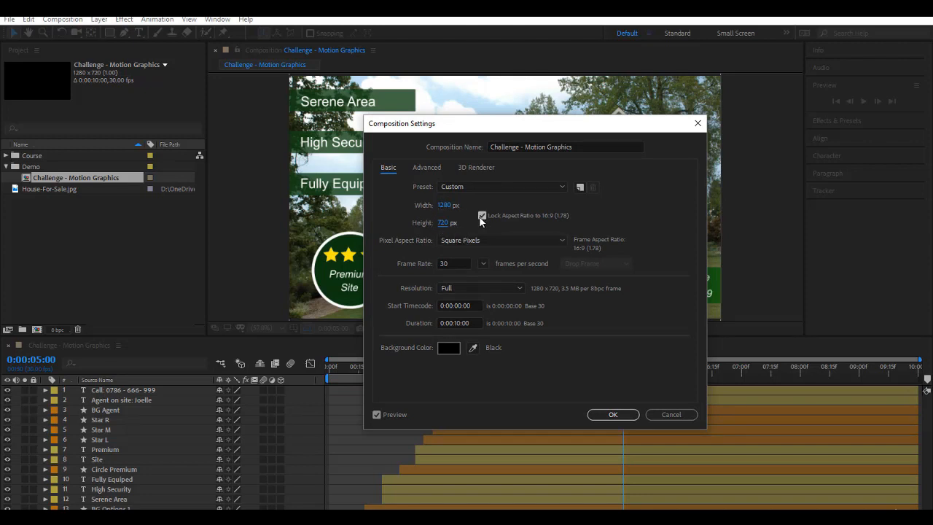
# Step: Leave the frame rate at 30 fps and set the composition resolution to Half
pyautogui.doubleClick(451, 264)
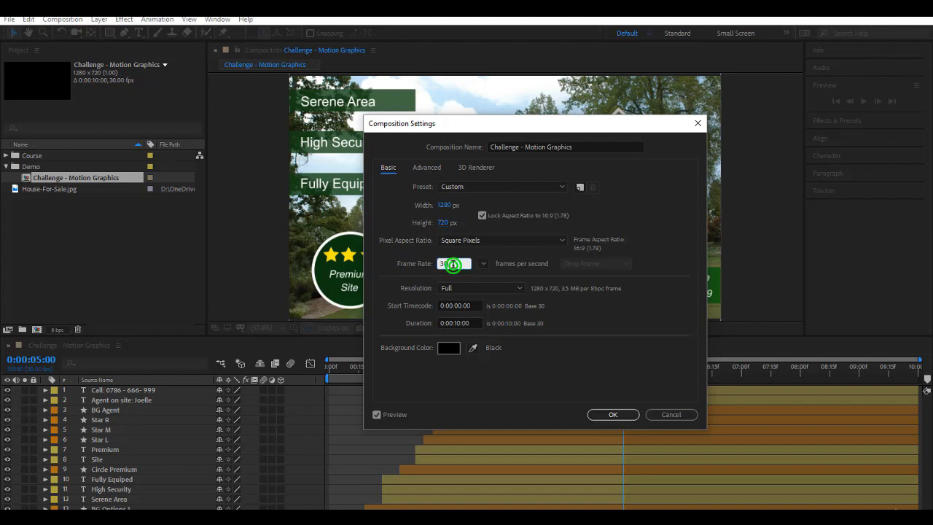
pyautogui.click(400, 280)
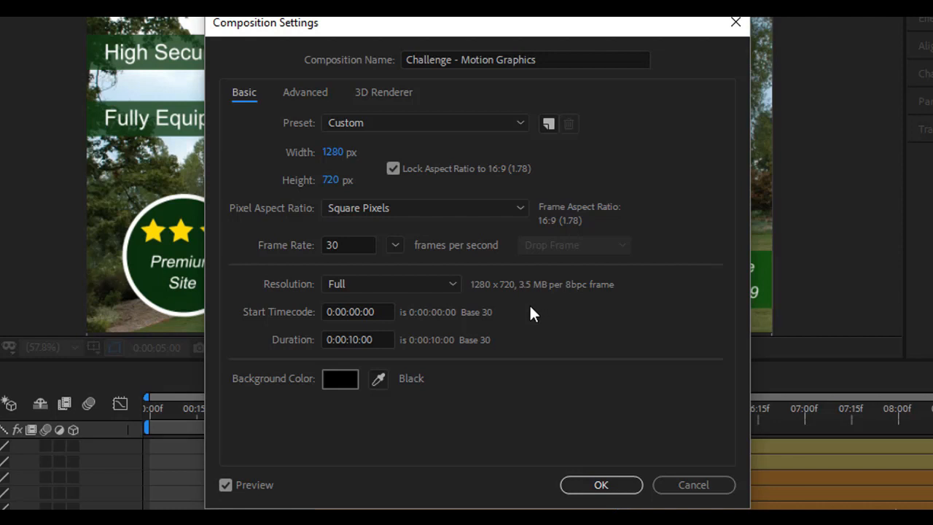
pyautogui.click(420, 287)
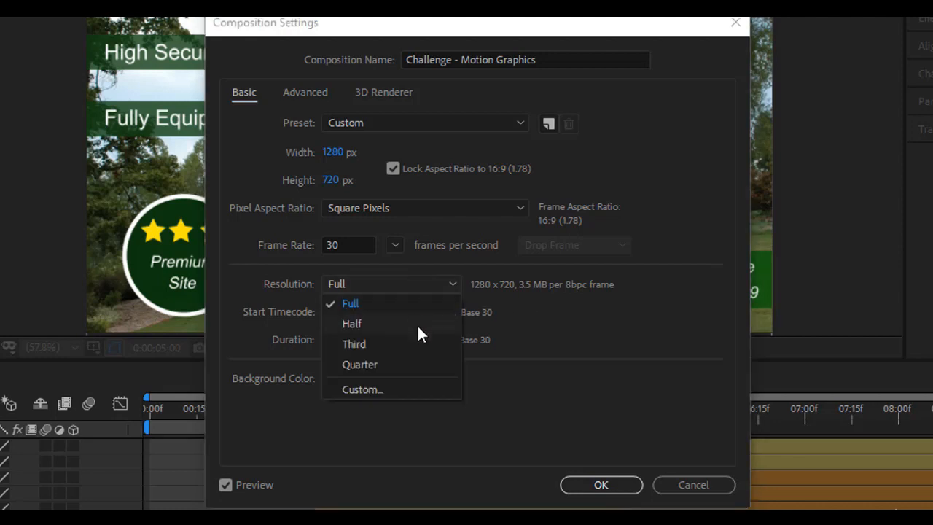
pyautogui.click(418, 325)
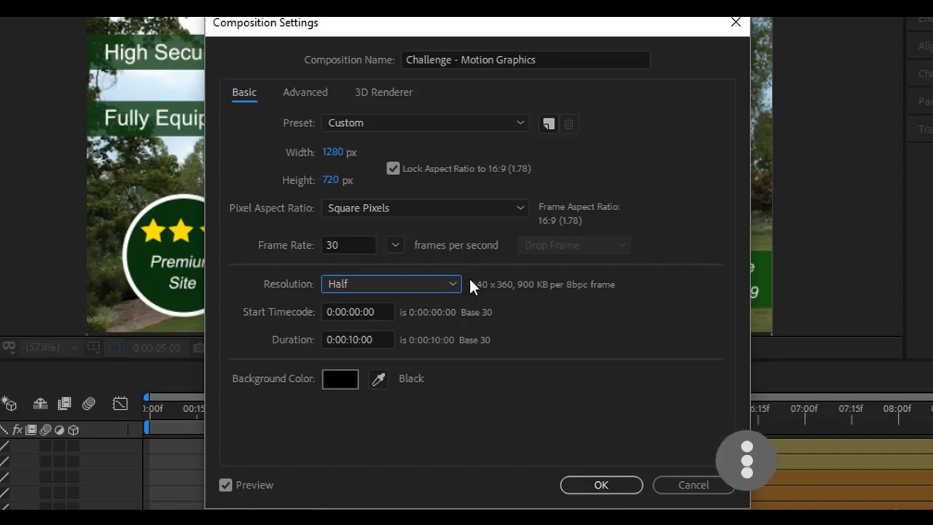
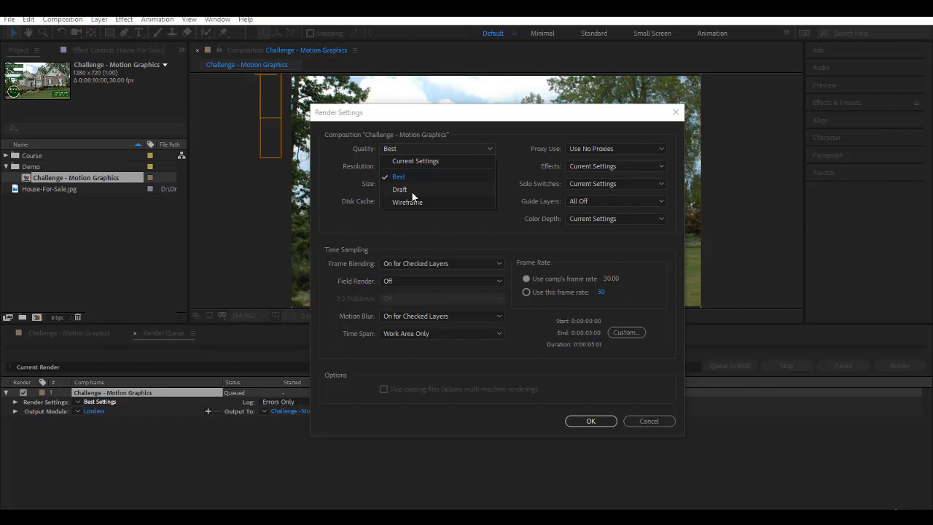
# Step: Keep Best quality, try Half and Quarter resolution, then settle on Full resolution
pyautogui.click(427, 232)
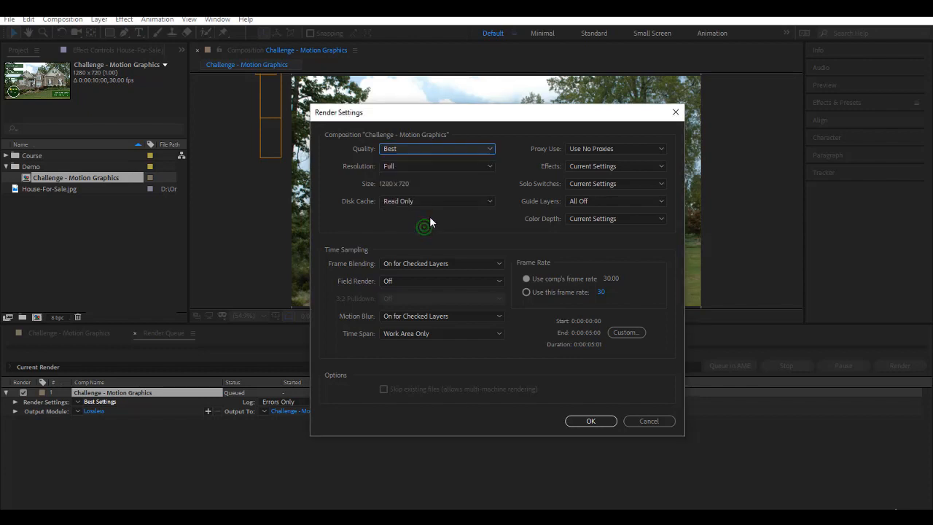
pyautogui.click(401, 166)
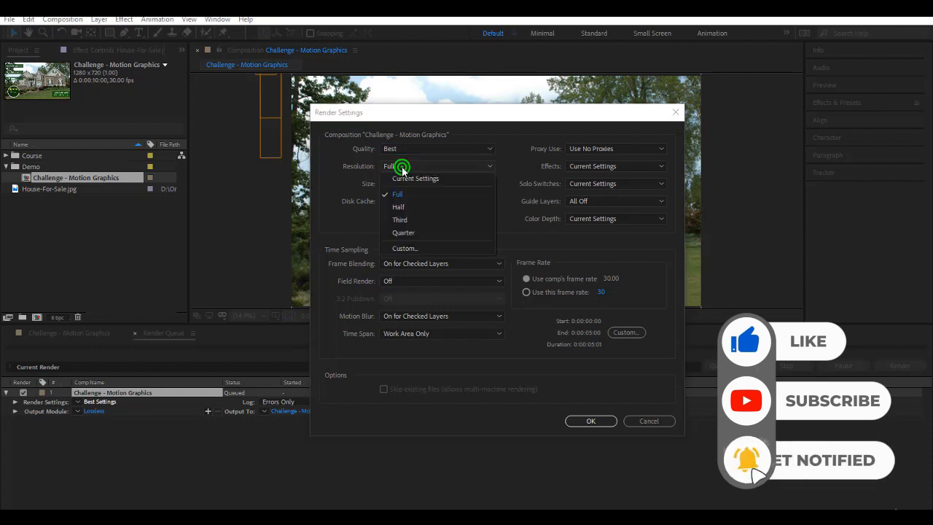
pyautogui.click(409, 208)
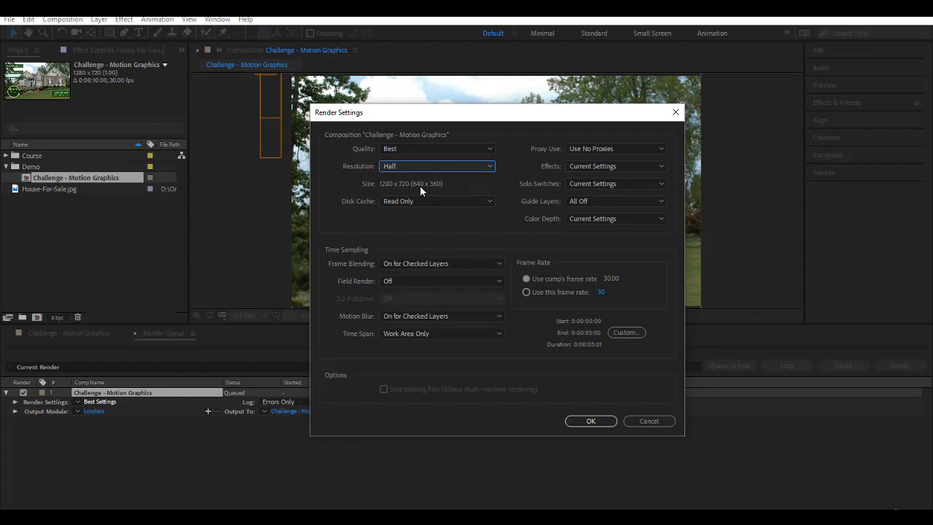
pyautogui.click(438, 164)
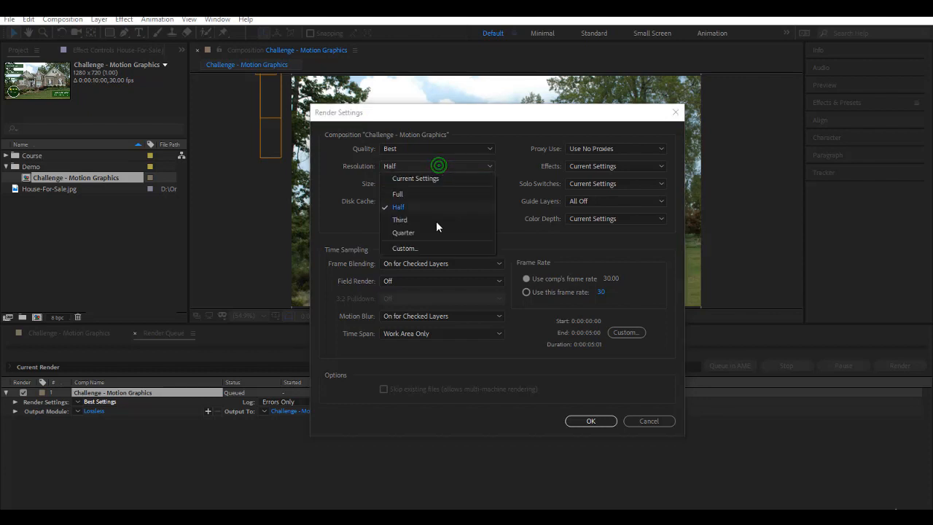
pyautogui.click(431, 231)
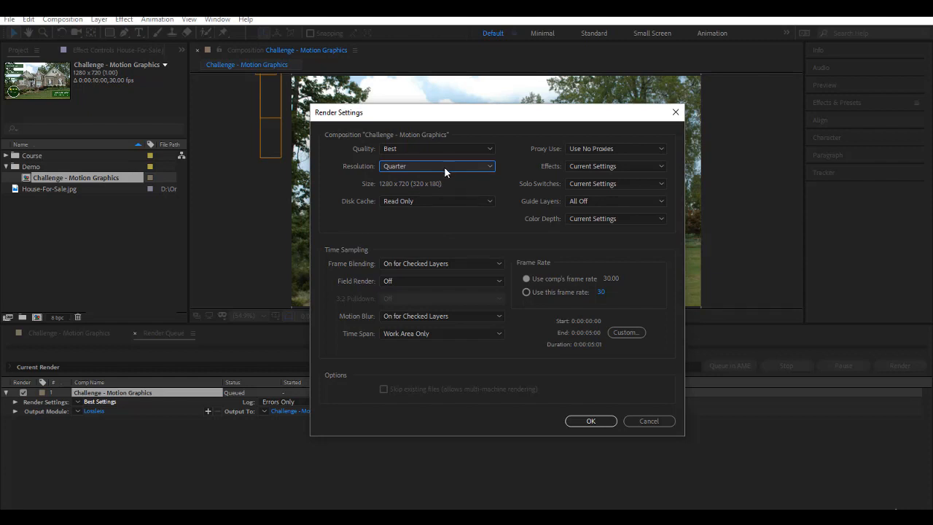
pyautogui.click(444, 167)
pyautogui.click(440, 191)
pyautogui.click(431, 167)
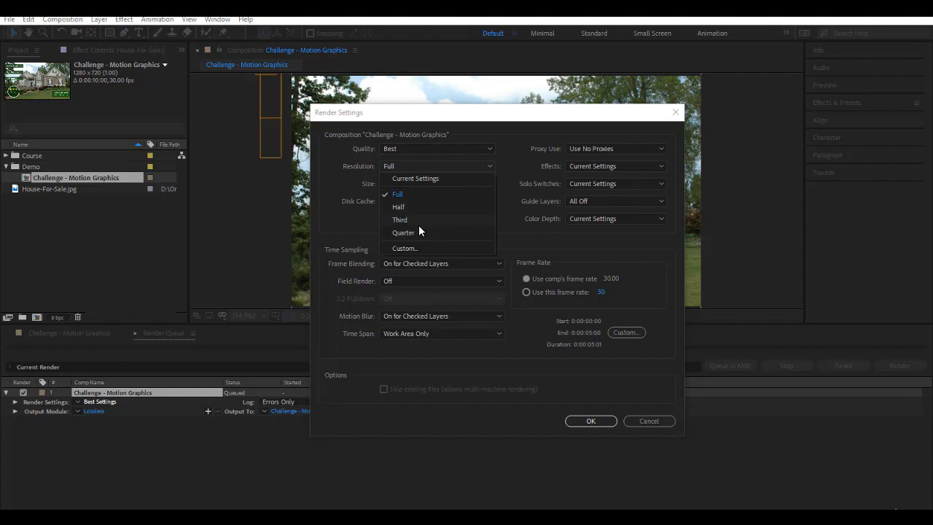
pyautogui.click(360, 221)
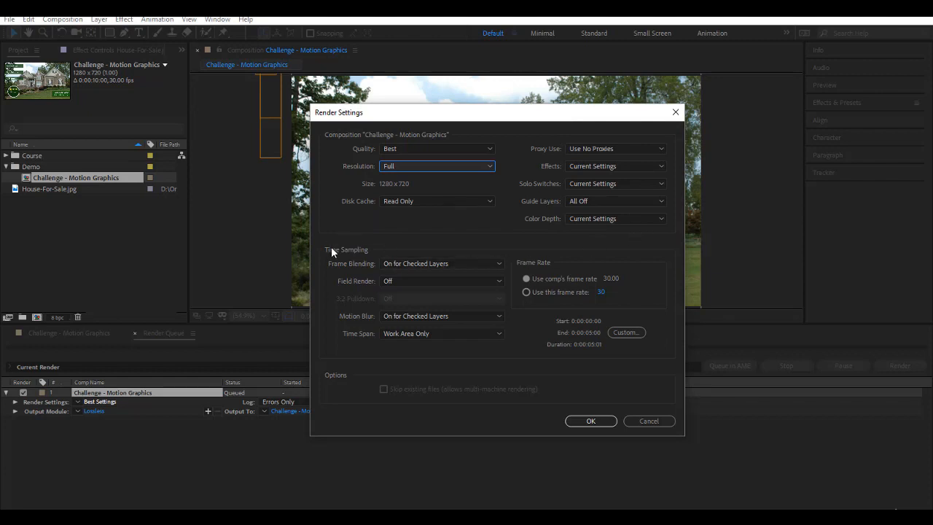
# Step: Keep the time span at Work Area Only and accept the render settings
pyautogui.click(396, 340)
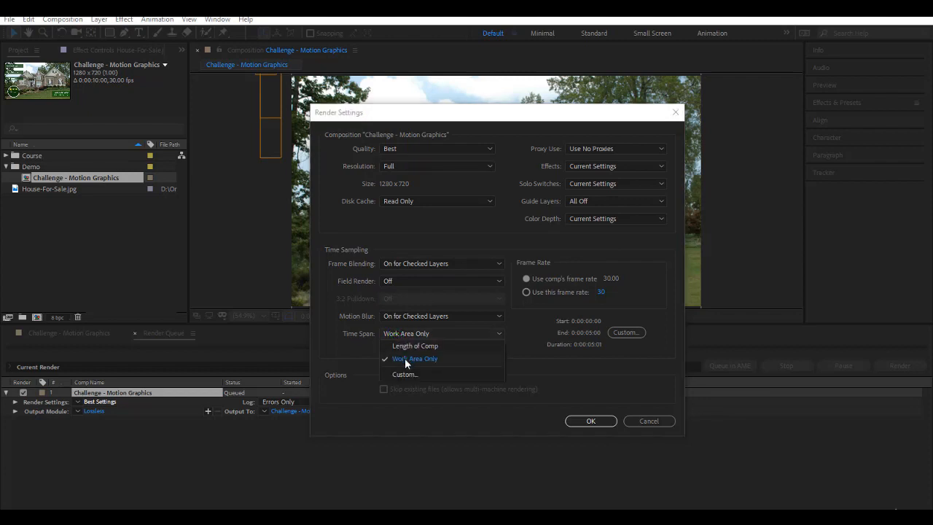
pyautogui.click(404, 358)
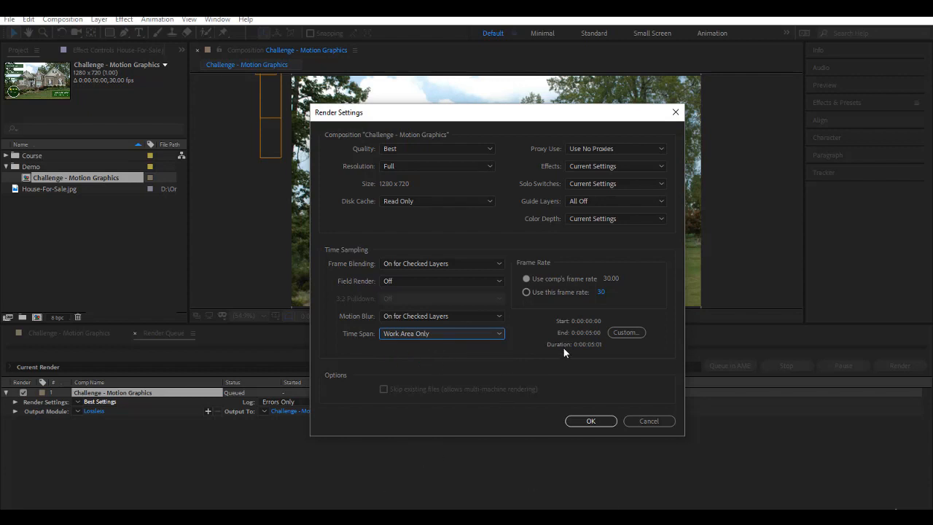
pyautogui.click(609, 422)
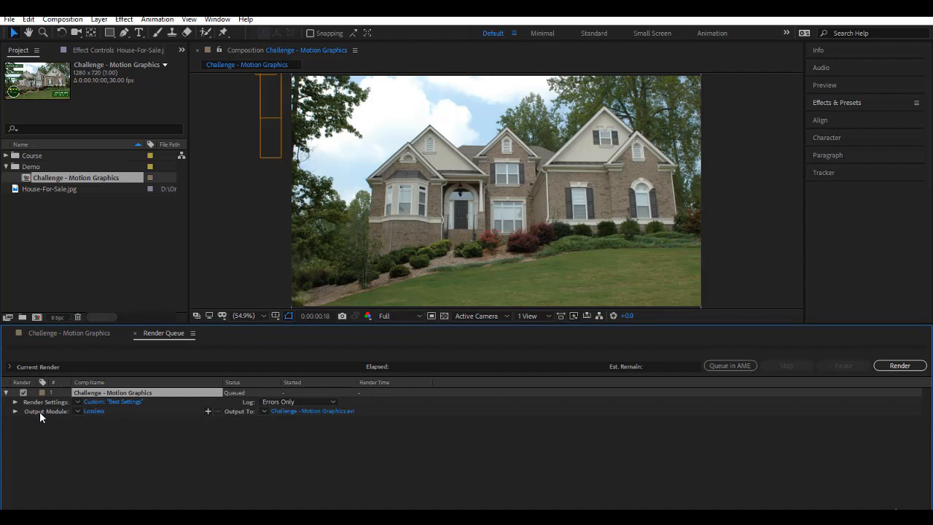
# Step: Open the Lossless output module, keep the AVI format and open its Format Options
pyautogui.click(100, 412)
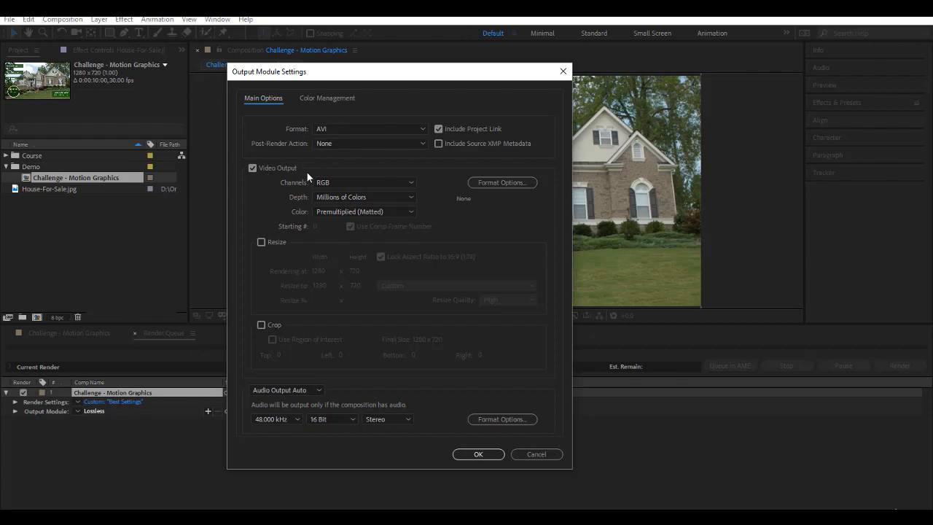
pyautogui.click(330, 131)
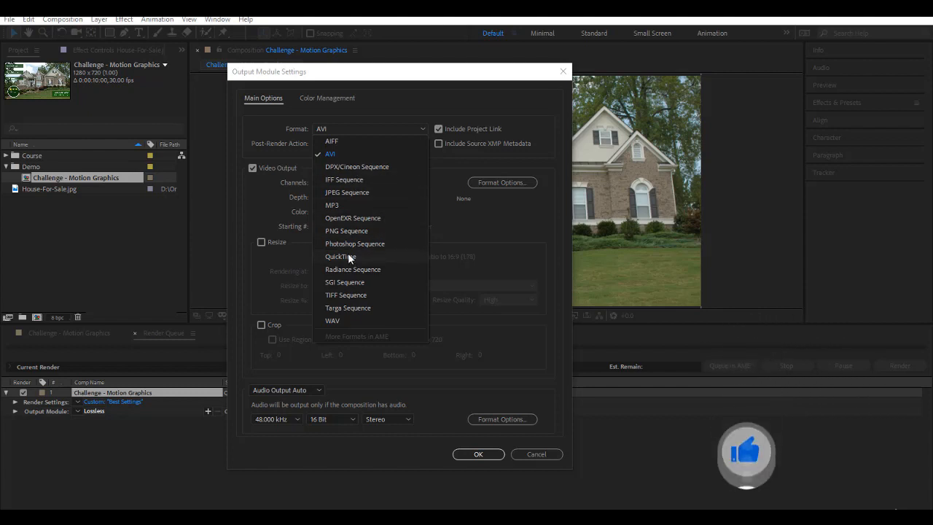
pyautogui.click(328, 154)
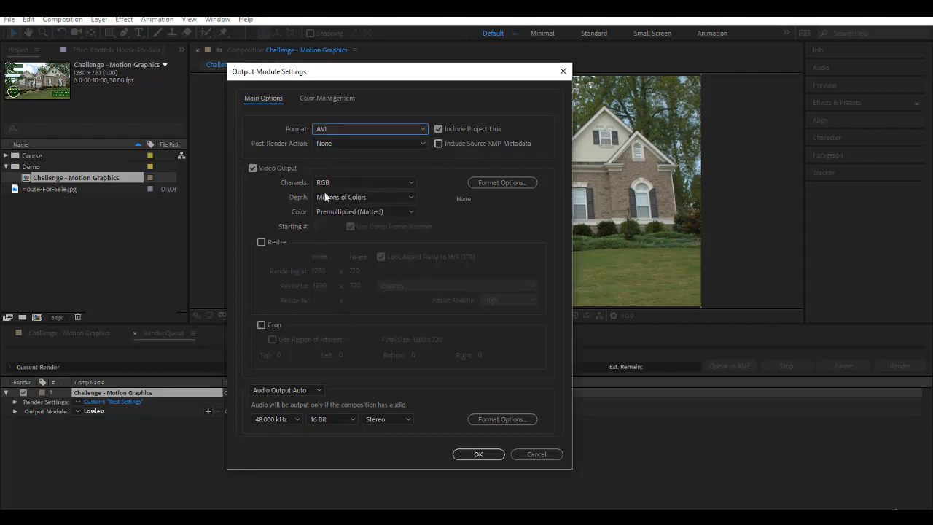
pyautogui.click(487, 182)
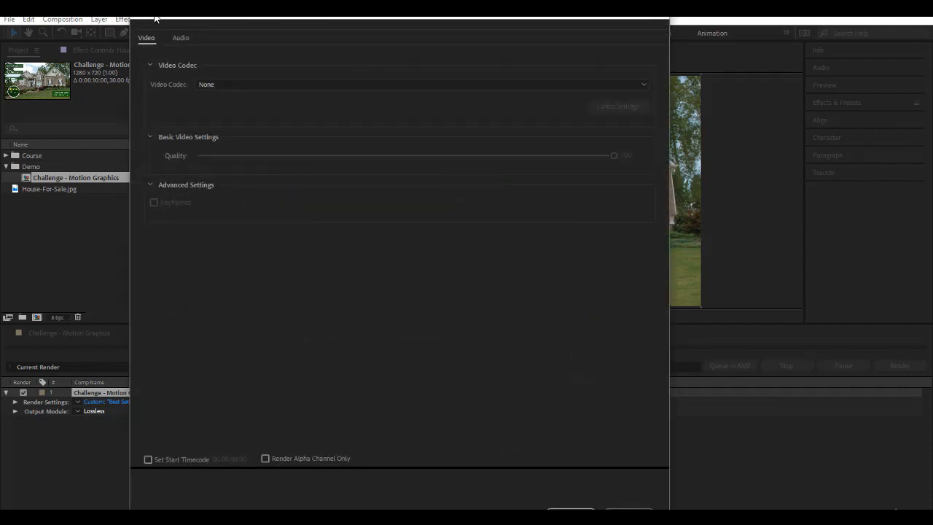
# Step: Leave the AVI video codec at None and close the codec options
pyautogui.click(203, 84)
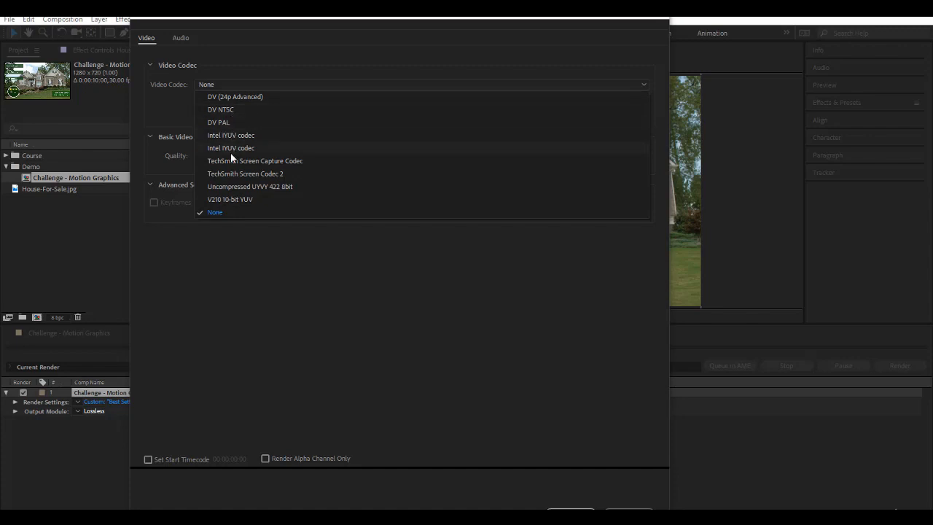
pyautogui.click(219, 212)
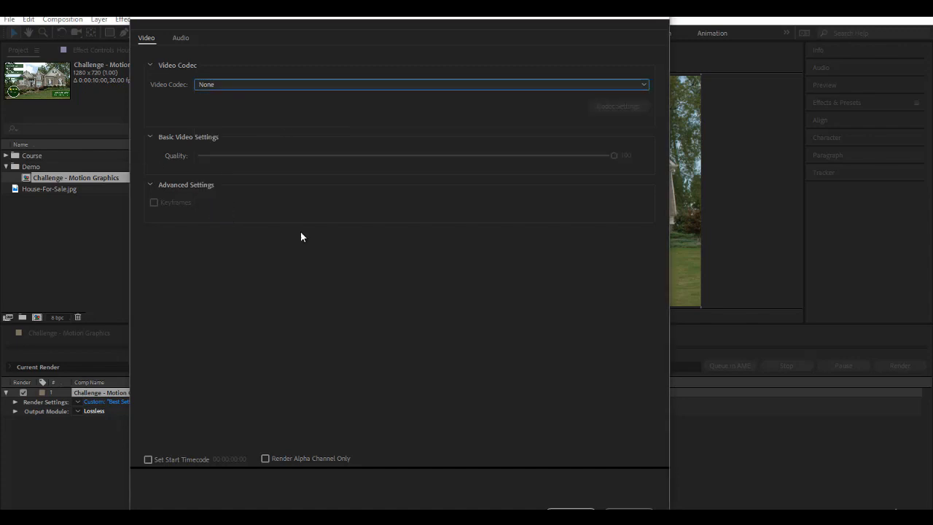
pyautogui.click(571, 509)
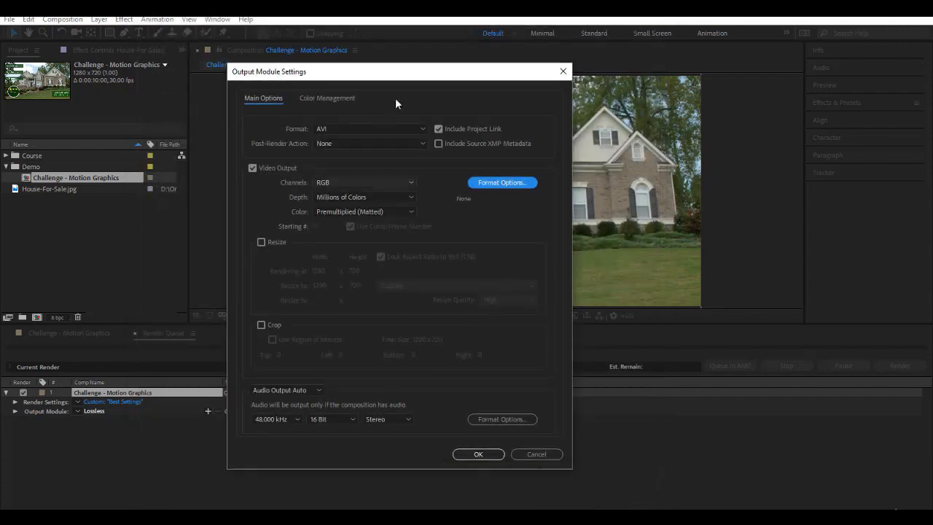
# Step: Check the Channels list and leave the output channels on RGB
pyautogui.click(328, 183)
pyautogui.click(269, 190)
pyautogui.click(329, 183)
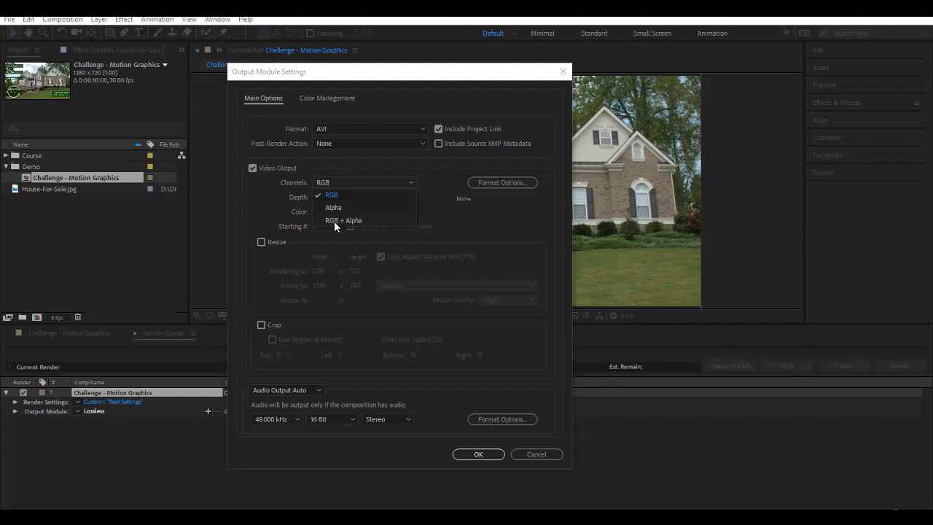
pyautogui.click(258, 210)
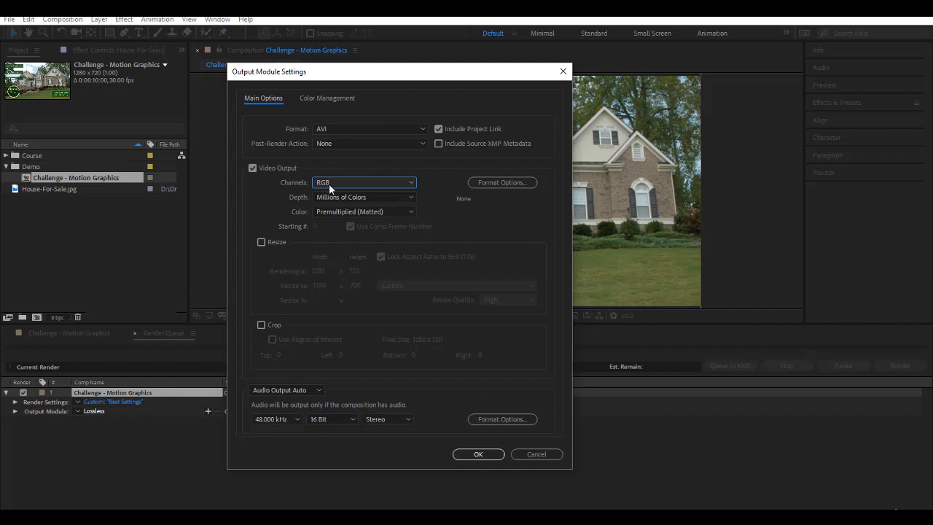
# Step: Try QuickTime with the Animation codec, then switch the output format back to AVI
pyautogui.click(342, 129)
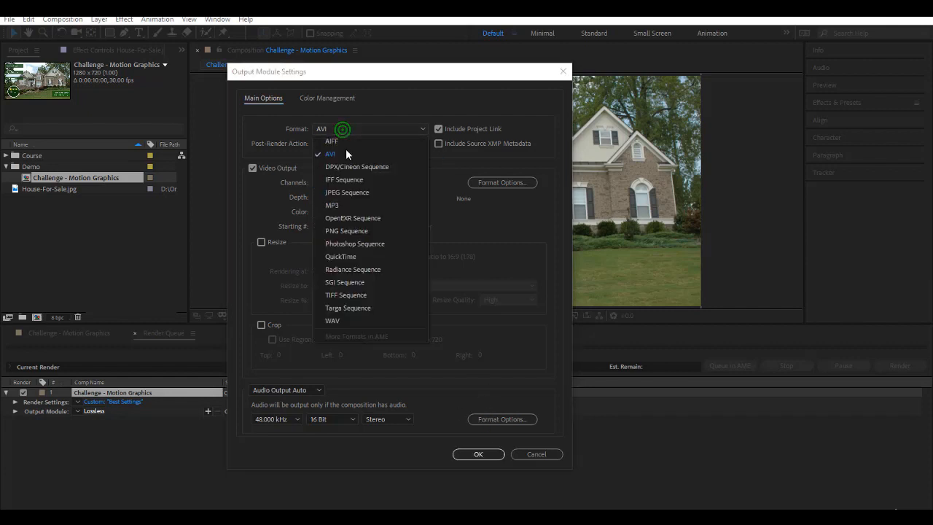
pyautogui.click(355, 252)
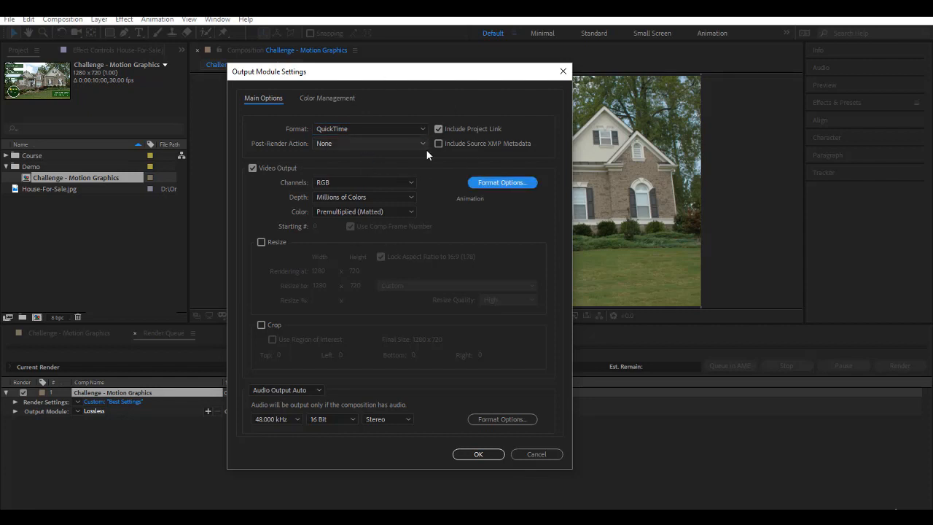
pyautogui.click(487, 182)
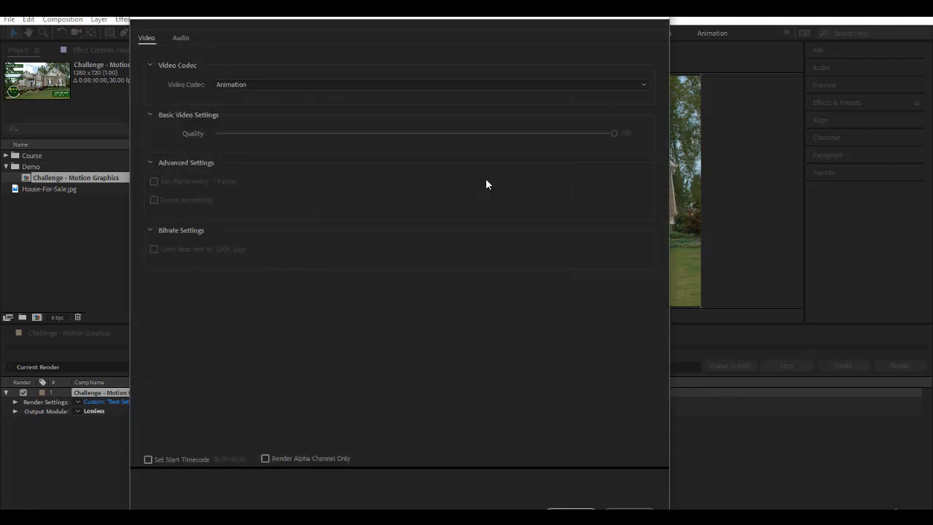
pyautogui.click(235, 85)
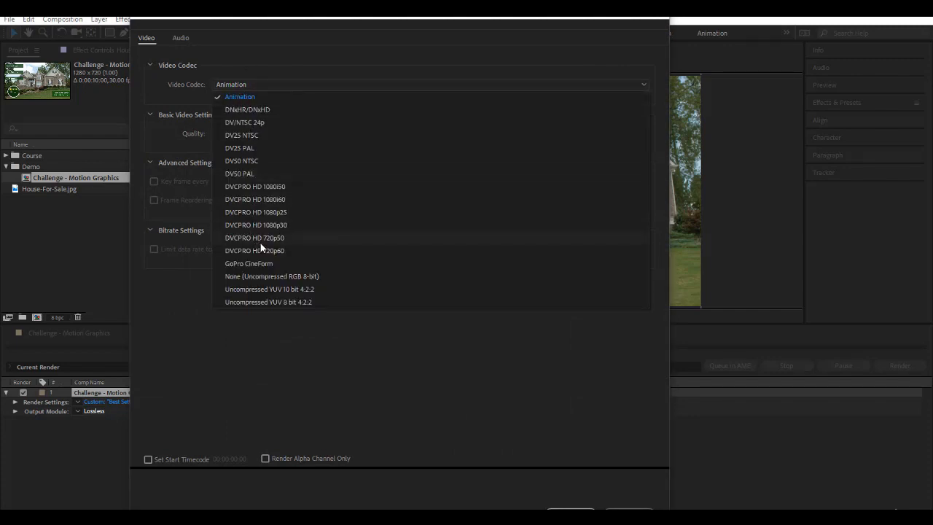
pyautogui.click(249, 95)
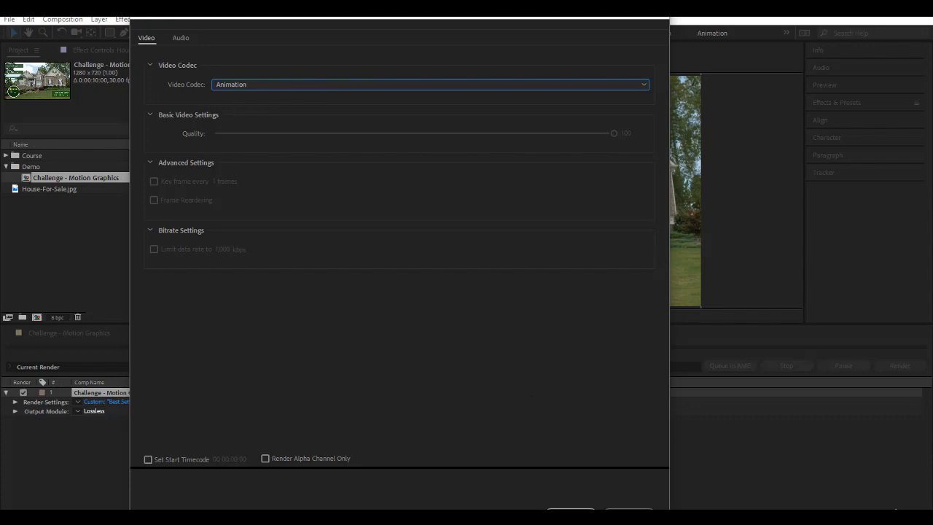
pyautogui.click(584, 508)
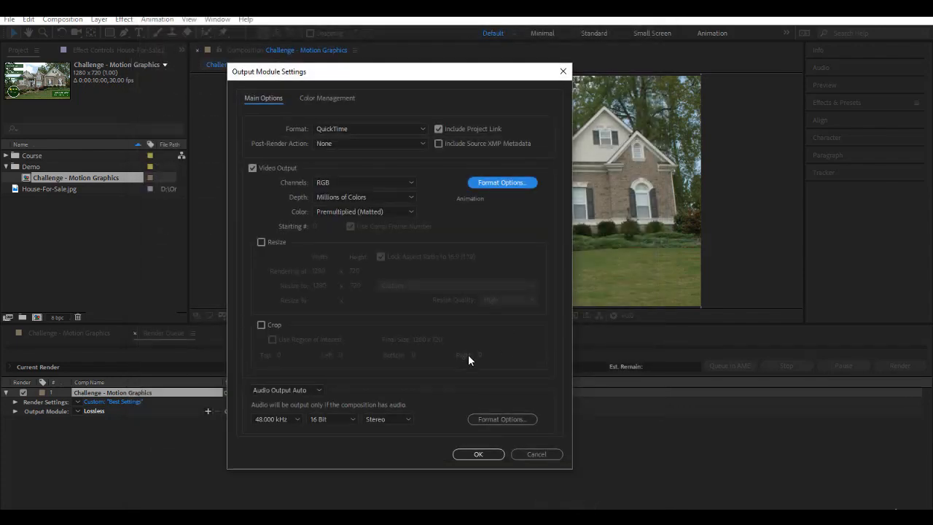
pyautogui.click(340, 128)
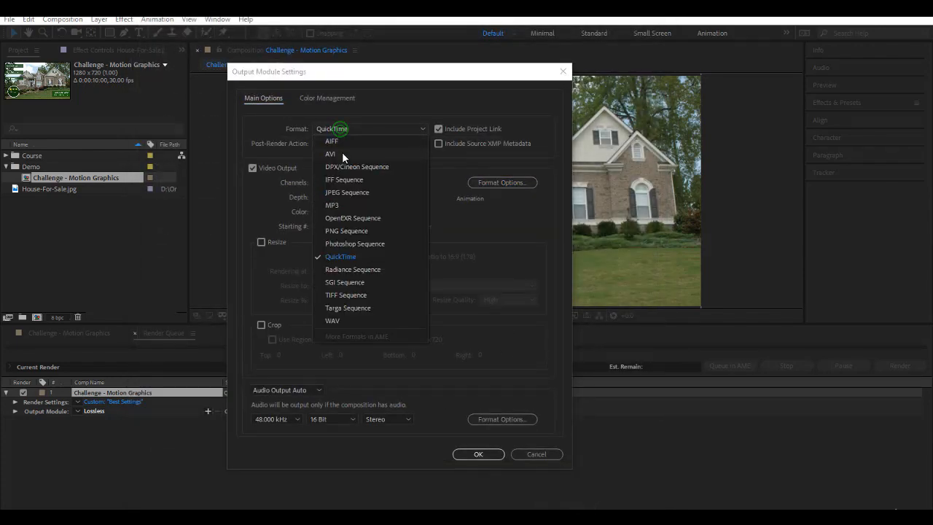
pyautogui.click(341, 152)
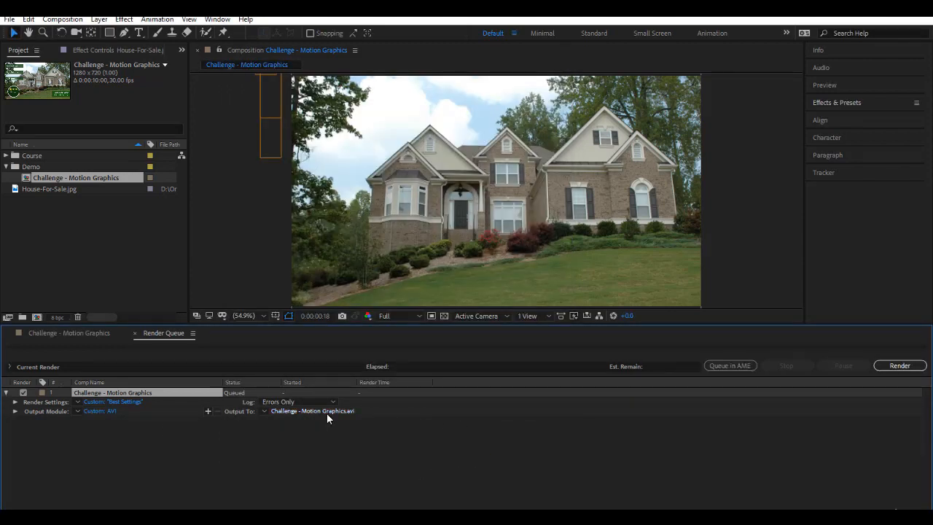
# Step: Save the output as Challenge - Motion Graphics.avi in AE - Projects and render it
pyautogui.click(280, 411)
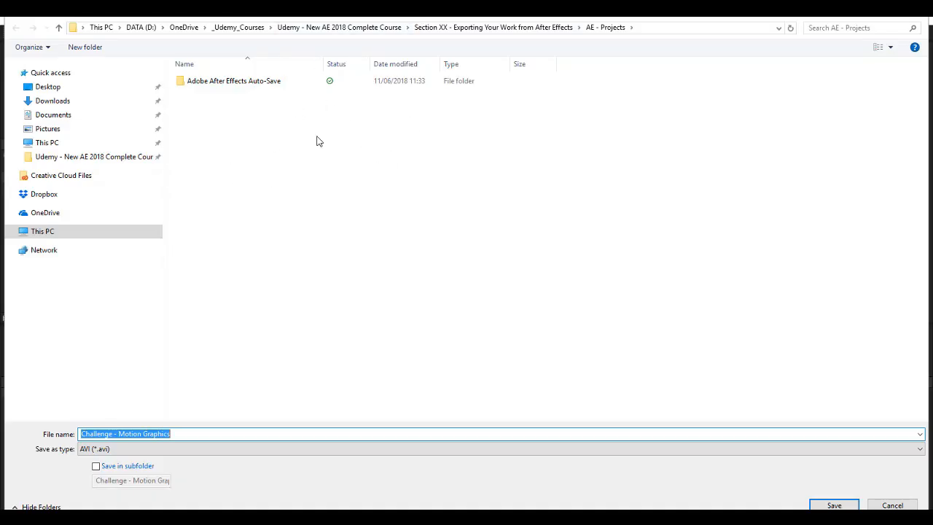
pyautogui.click(833, 504)
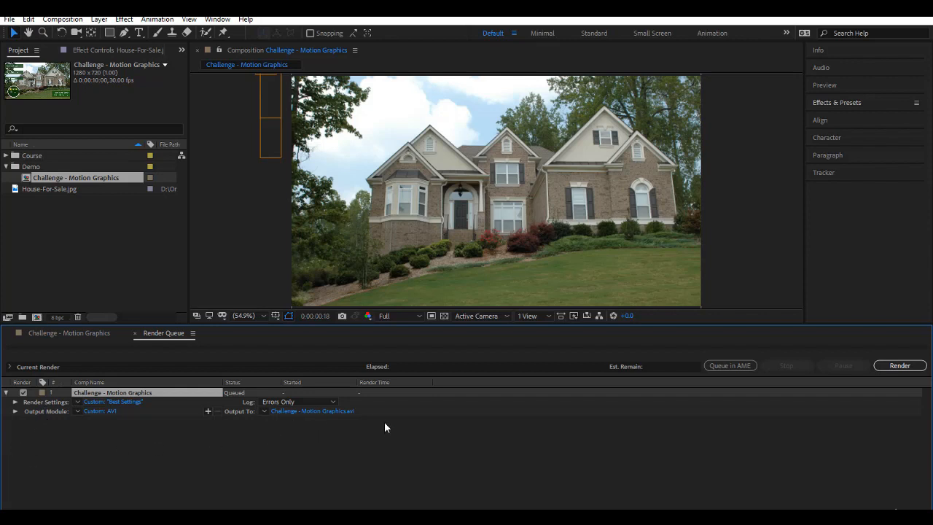
pyautogui.click(899, 366)
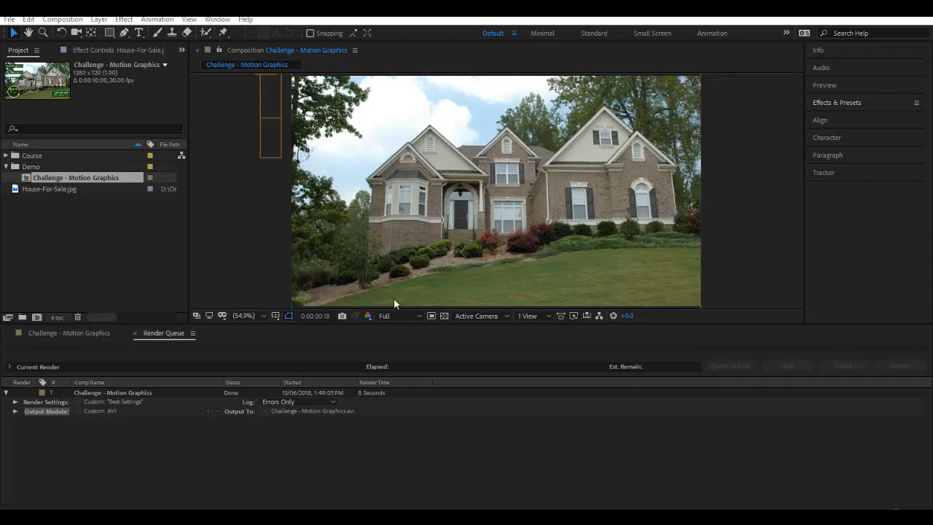
pyautogui.moveTo(109, 473); pyautogui.dragTo(465, 132)
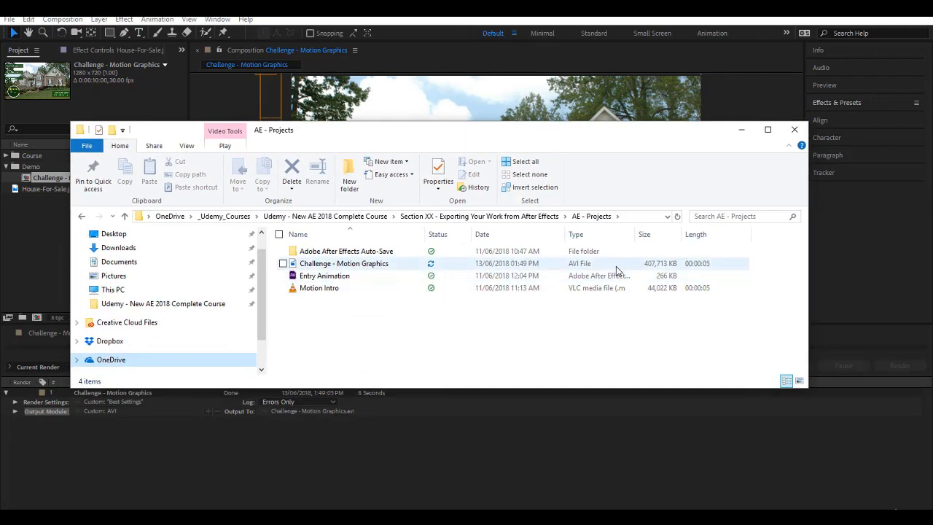
pyautogui.click(359, 263)
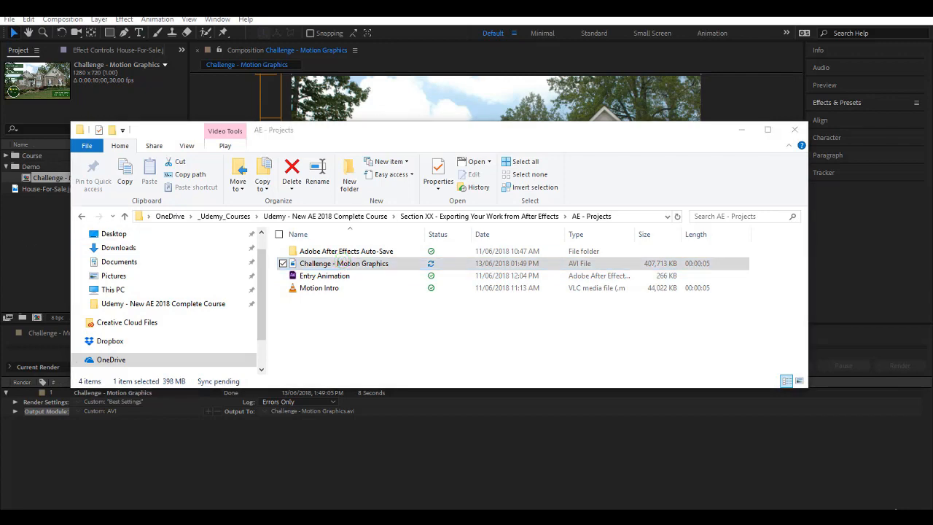
pyautogui.doubleClick(342, 263)
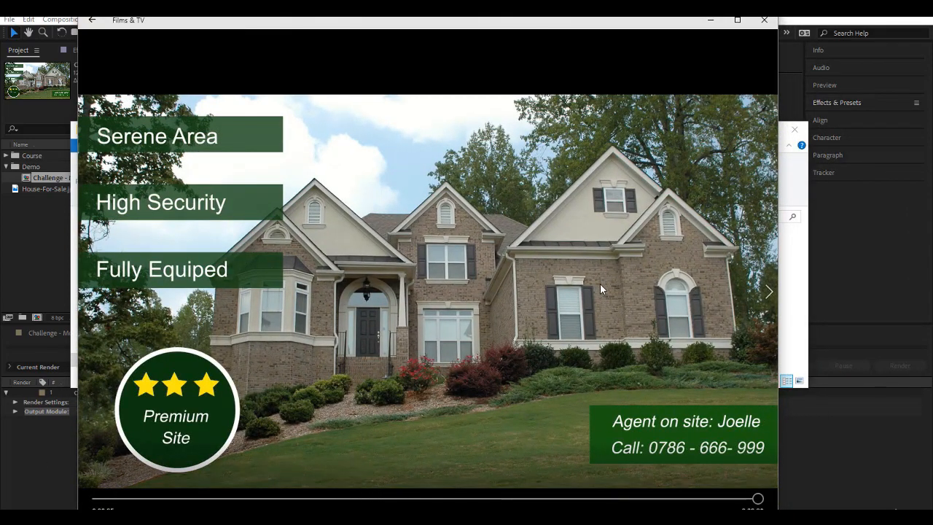
pyautogui.click(768, 27)
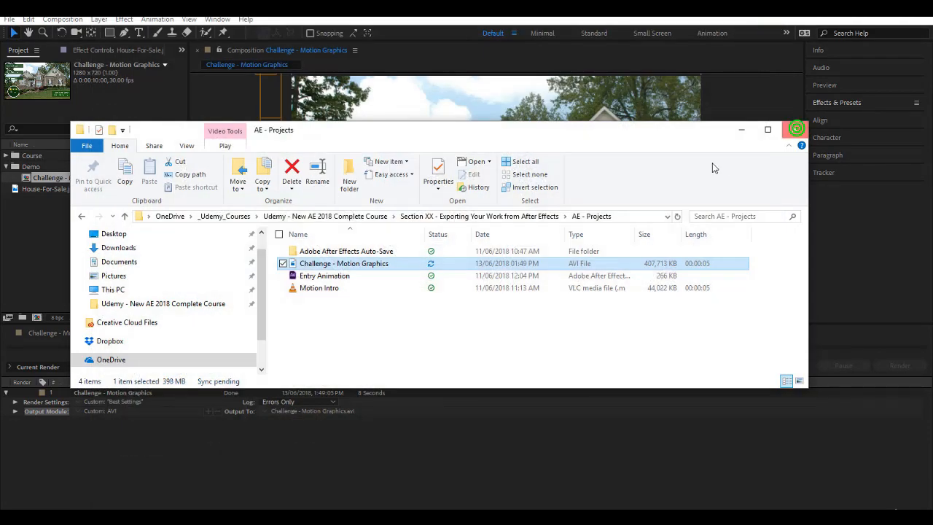
pyautogui.click(796, 122)
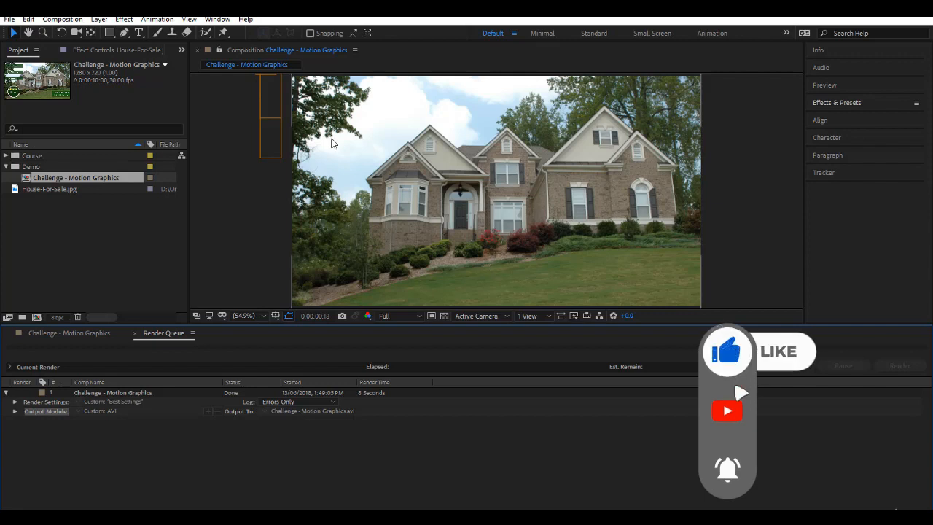
# Step: Open the Composition menu to get back to the Challenge - Motion Graphics comp
pyautogui.click(62, 19)
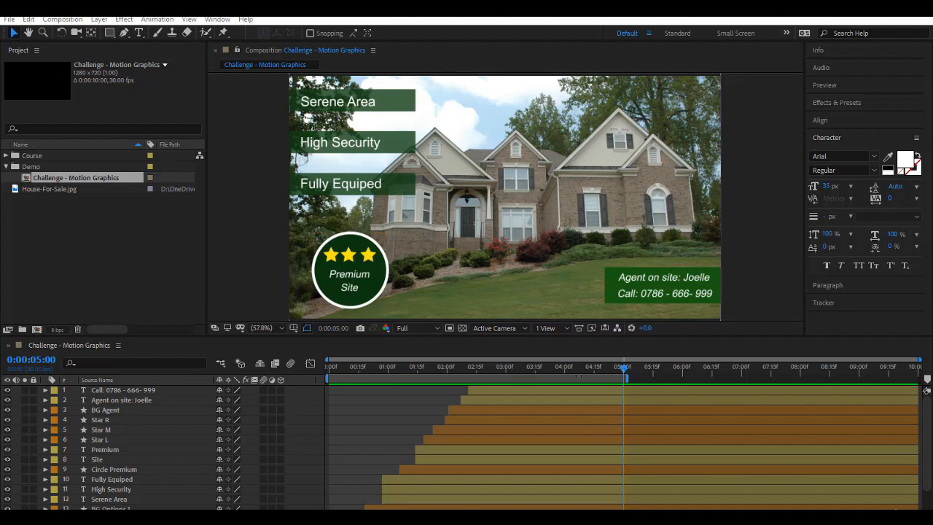
# Step: Activate the timeline and choose Composition > Add to Adobe Media Encoder Queue
pyautogui.click(530, 350)
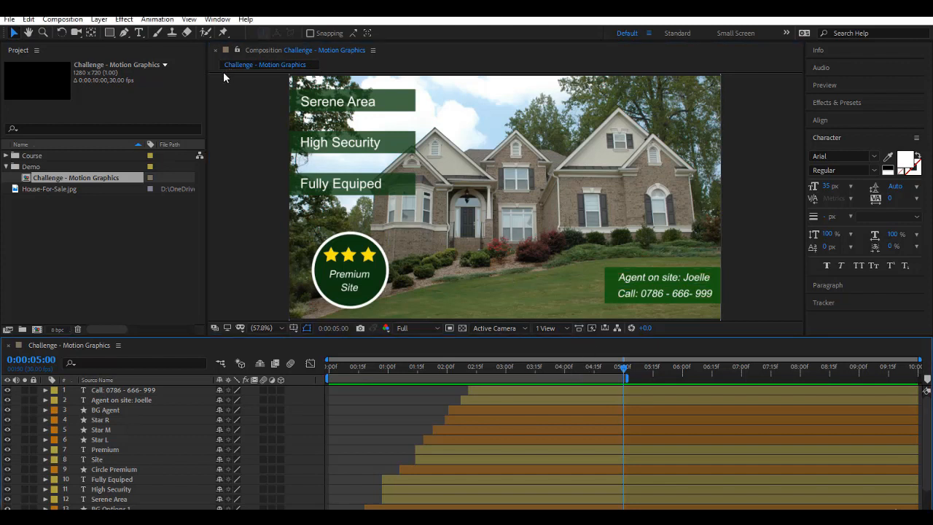
pyautogui.click(72, 21)
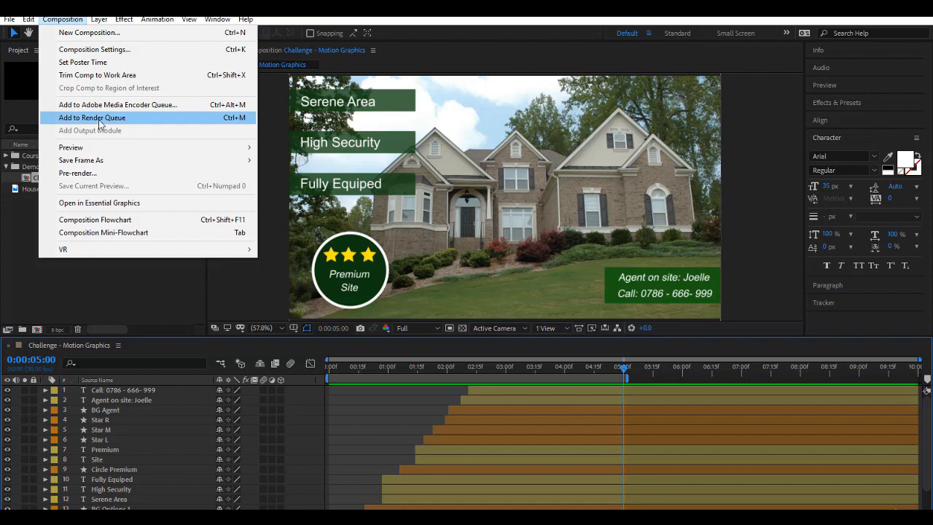
pyautogui.click(100, 106)
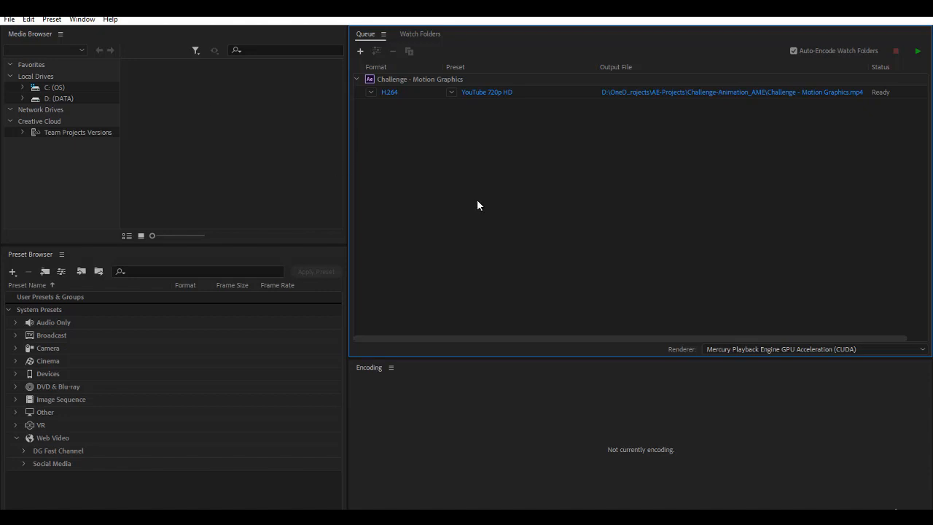
pyautogui.click(412, 80)
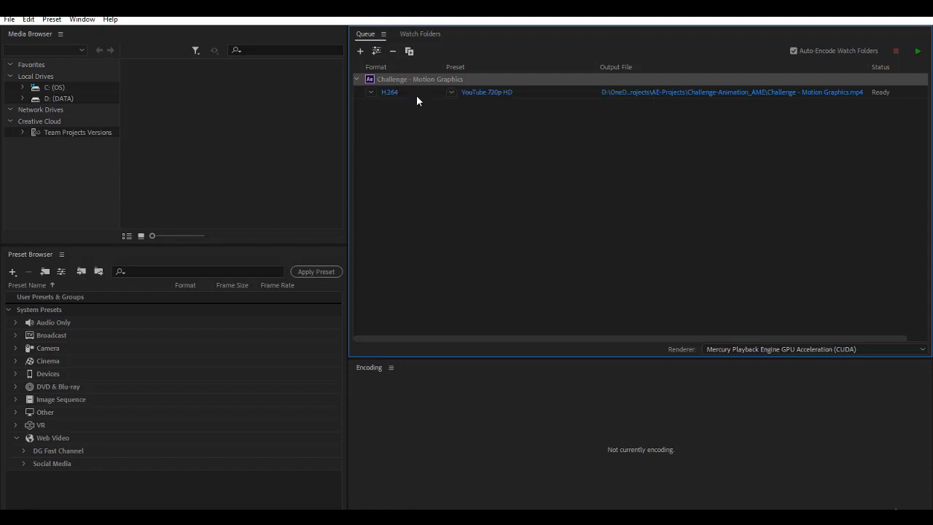
pyautogui.click(416, 95)
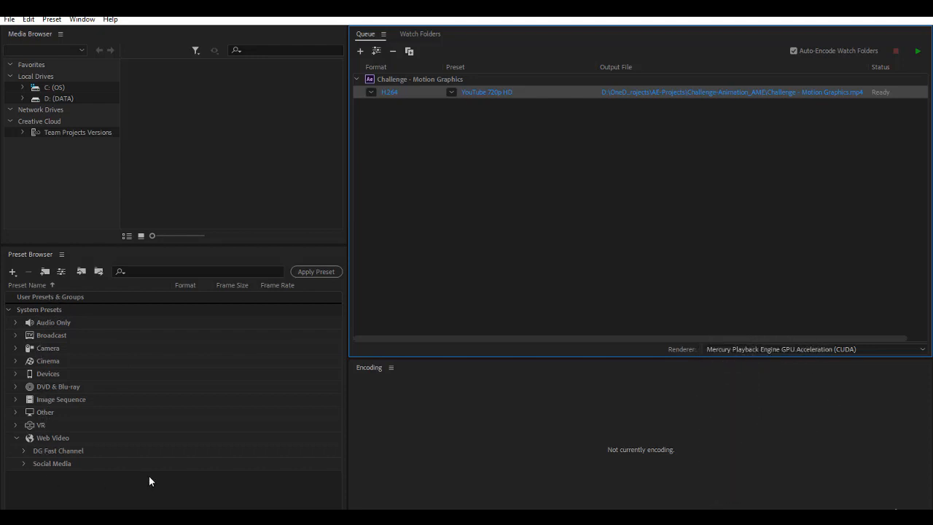
# Step: Browse the Social Media presets and select YouTube 720p HD
pyautogui.click(103, 271)
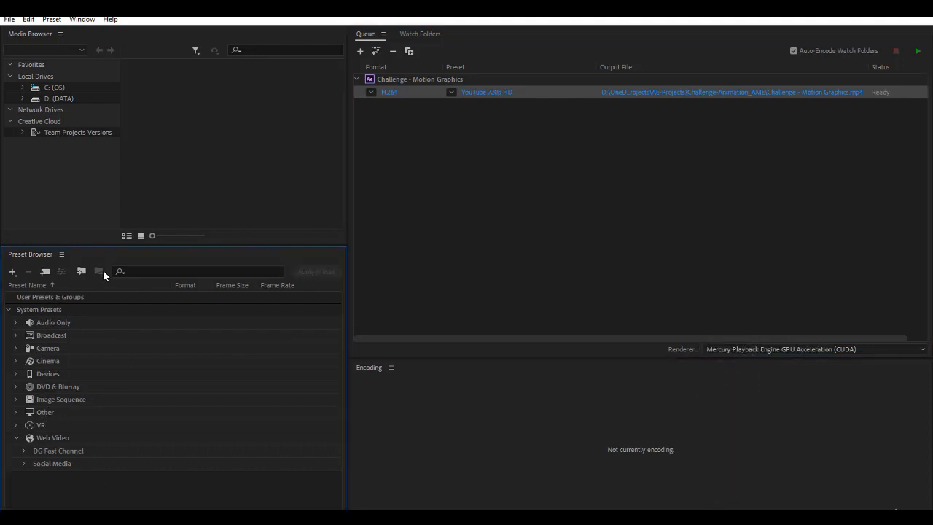
pyautogui.click(56, 463)
pyautogui.click(23, 463)
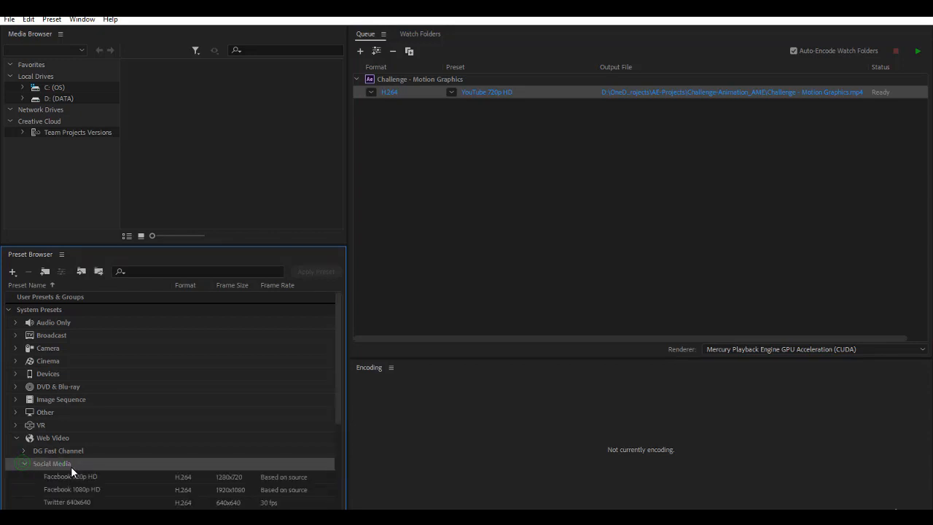
pyautogui.scroll(-4, 74, 468)
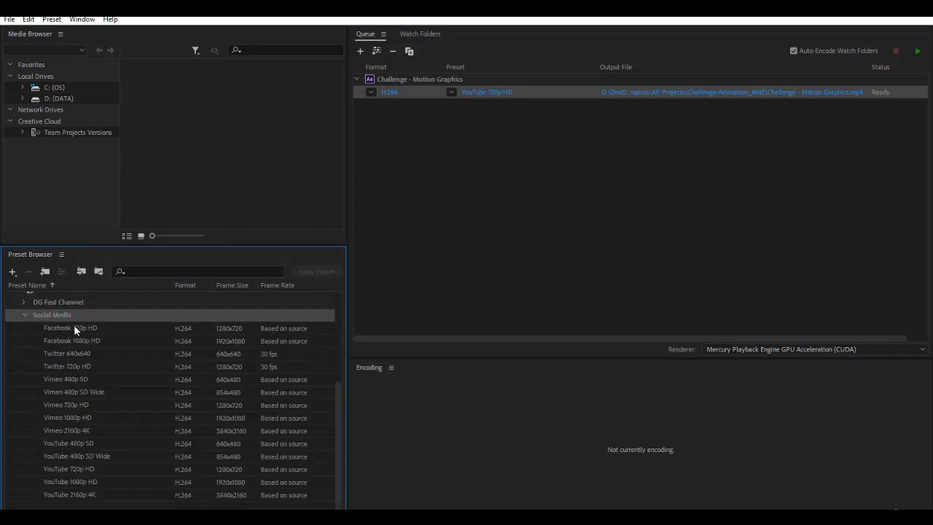
pyautogui.click(73, 328)
pyautogui.click(72, 393)
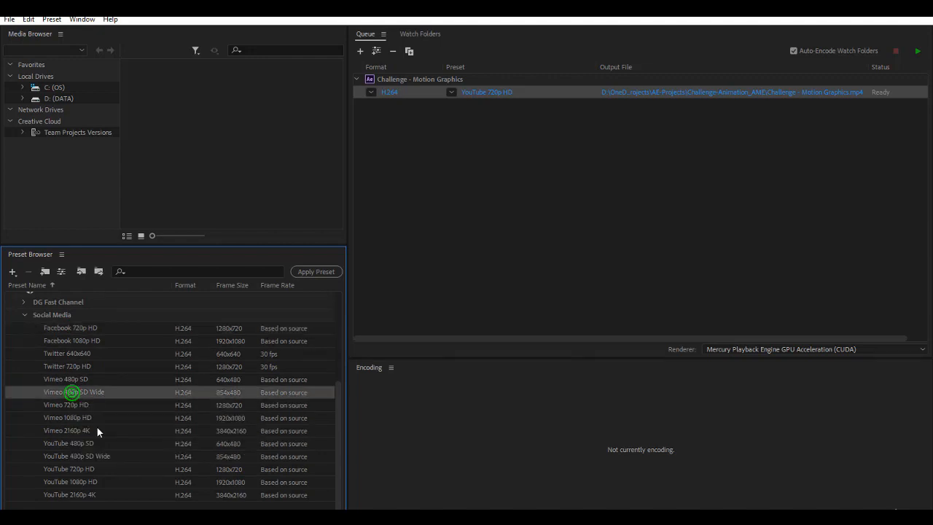
pyautogui.click(69, 443)
pyautogui.scroll(2, 89, 447)
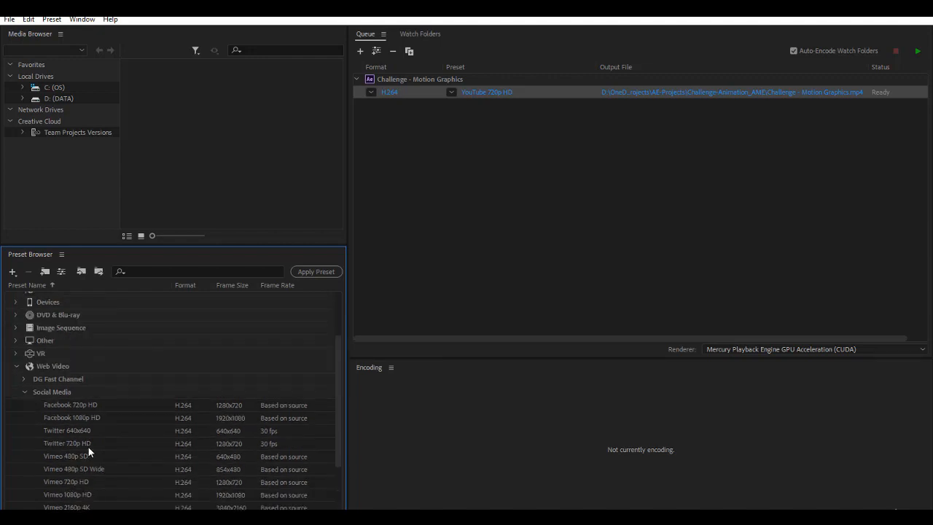
pyautogui.click(83, 442)
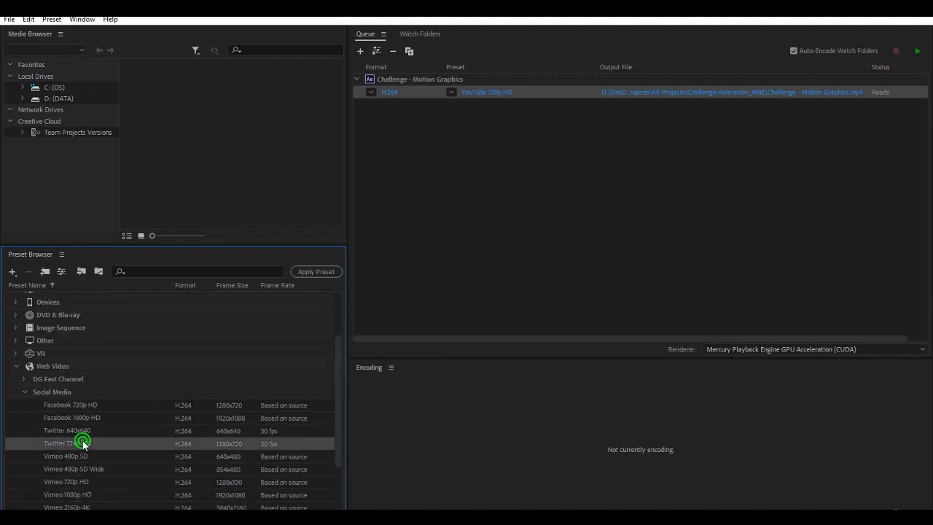
pyautogui.scroll(-3, 122, 458)
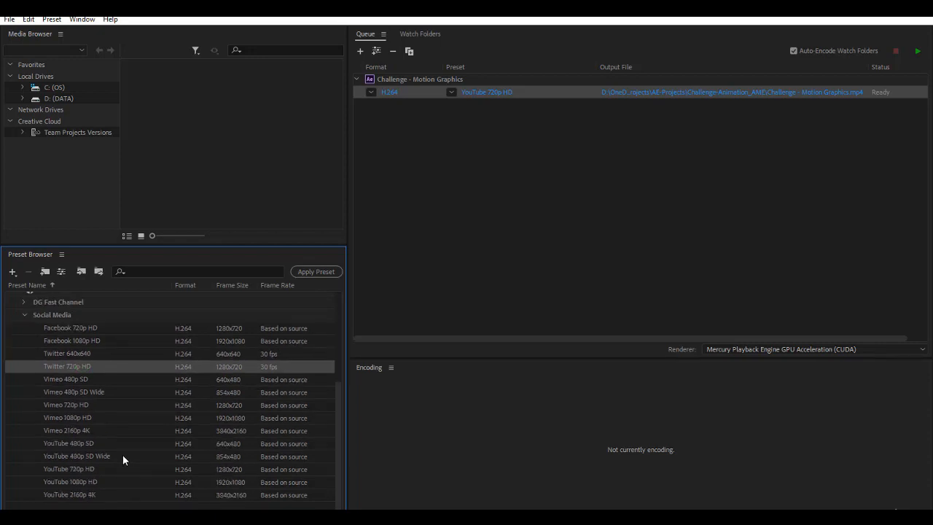
pyautogui.moveTo(127, 445)
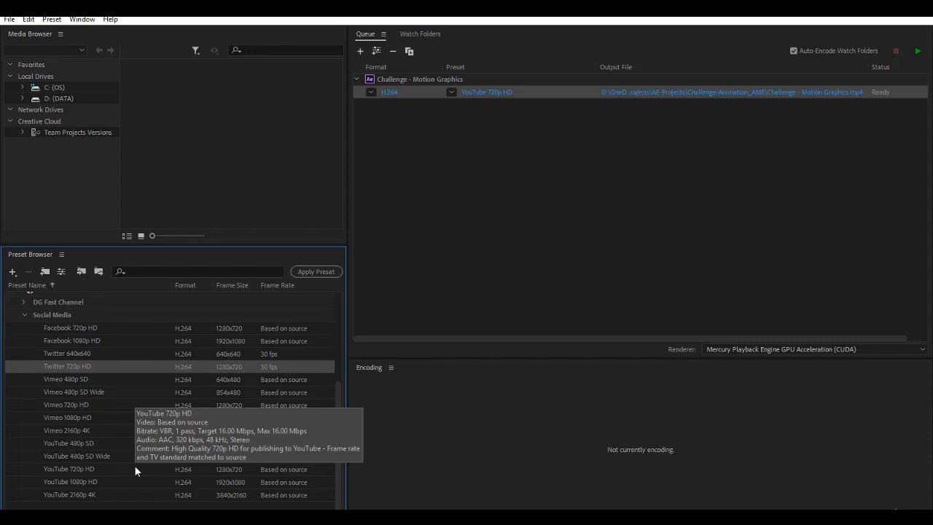
pyautogui.click(70, 469)
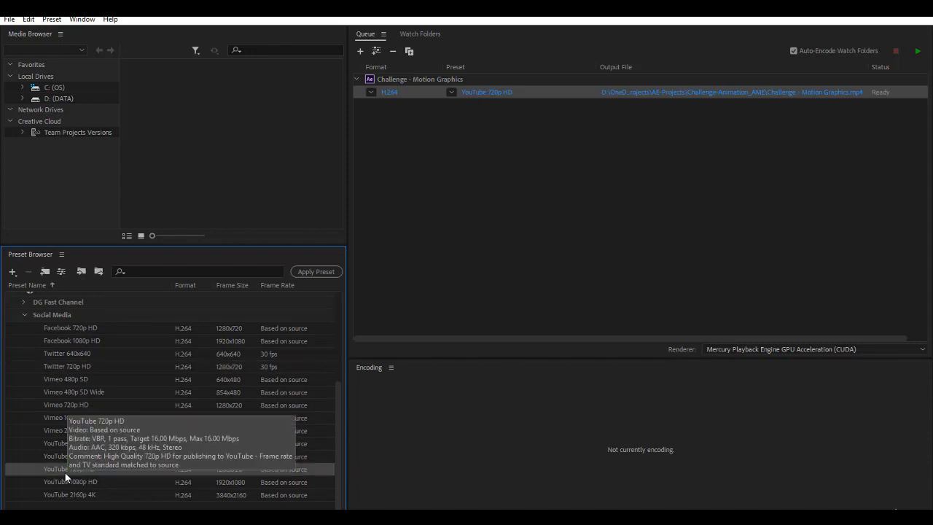
# Step: Drag YouTube 720p HD onto the queued comp and delete its original output
pyautogui.moveTo(180, 483)
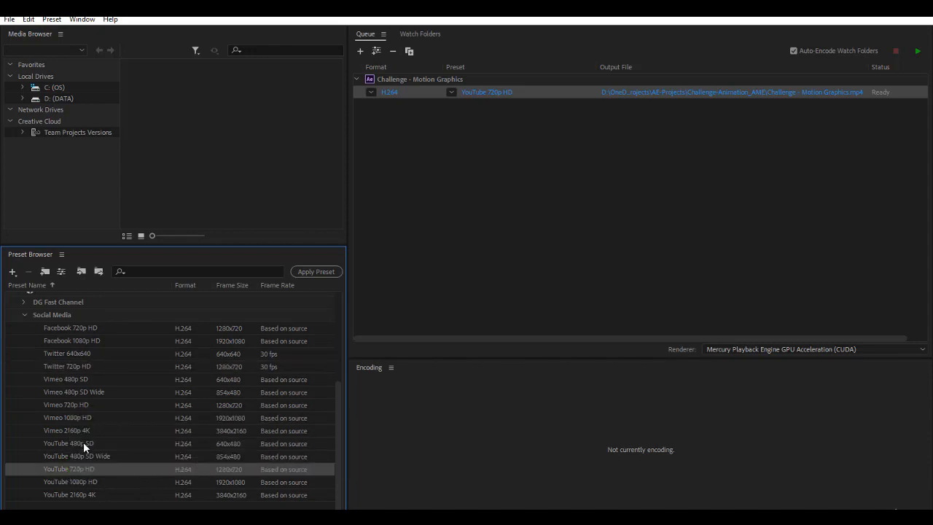
pyautogui.moveTo(91, 456); pyautogui.dragTo(379, 83)
pyautogui.click(417, 88)
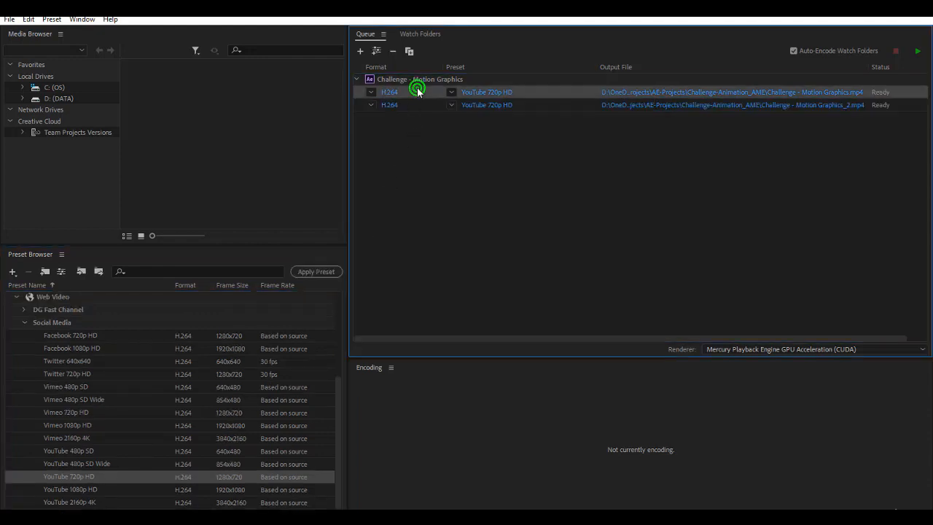
pyautogui.press('Delete')
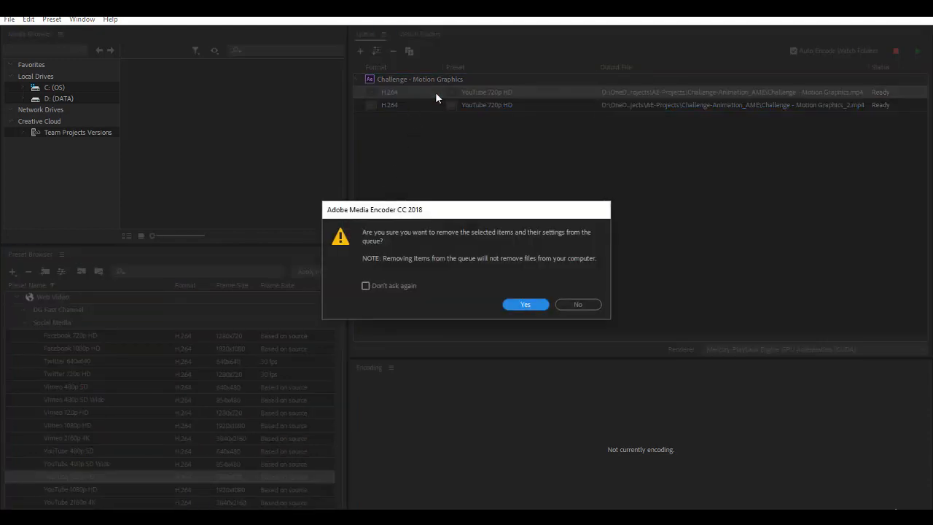
# Step: Confirm removing the original output and save the new MP4 into Challenge-Animation_AME
pyautogui.click(528, 304)
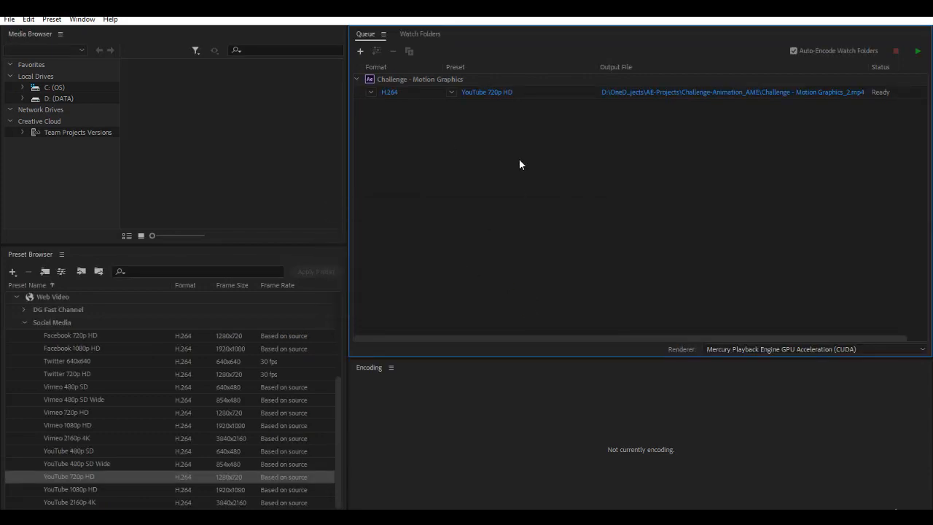
pyautogui.click(662, 94)
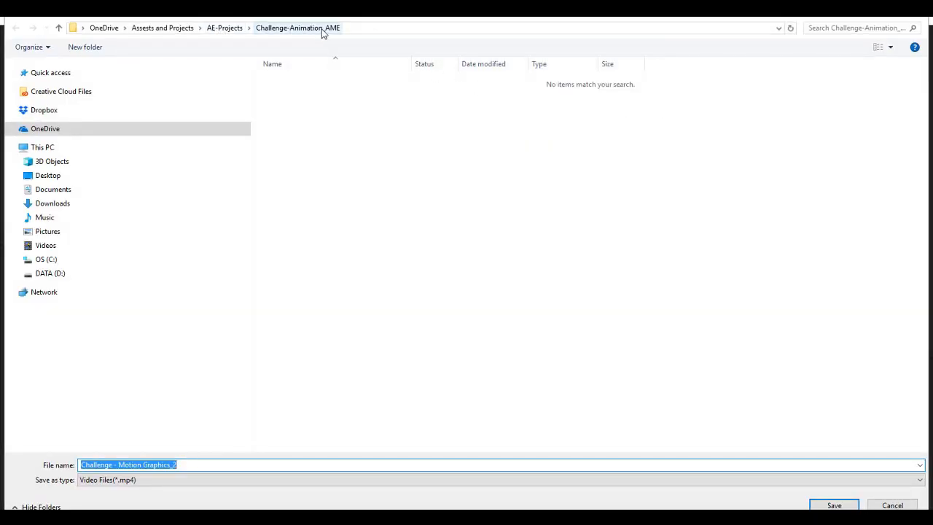
pyautogui.click(224, 27)
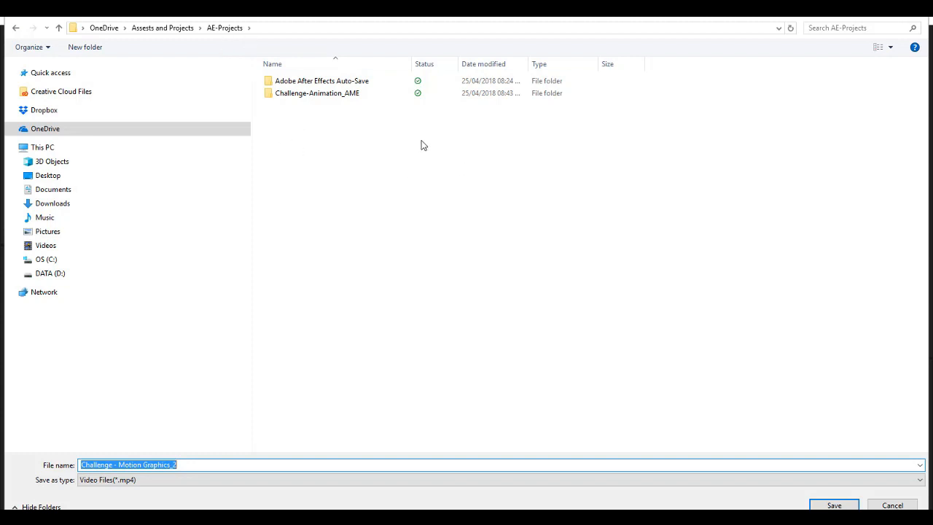
pyautogui.click(302, 94)
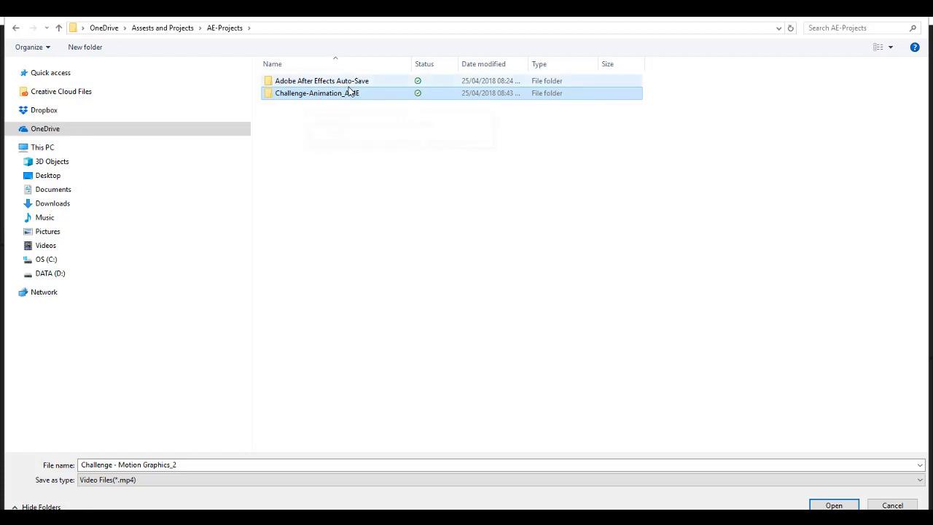
pyautogui.doubleClick(341, 96)
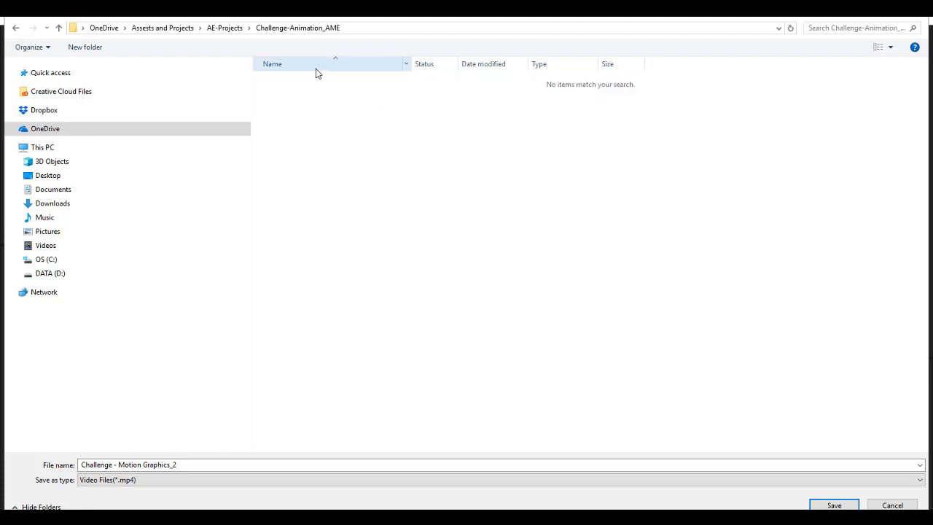
pyautogui.click(834, 504)
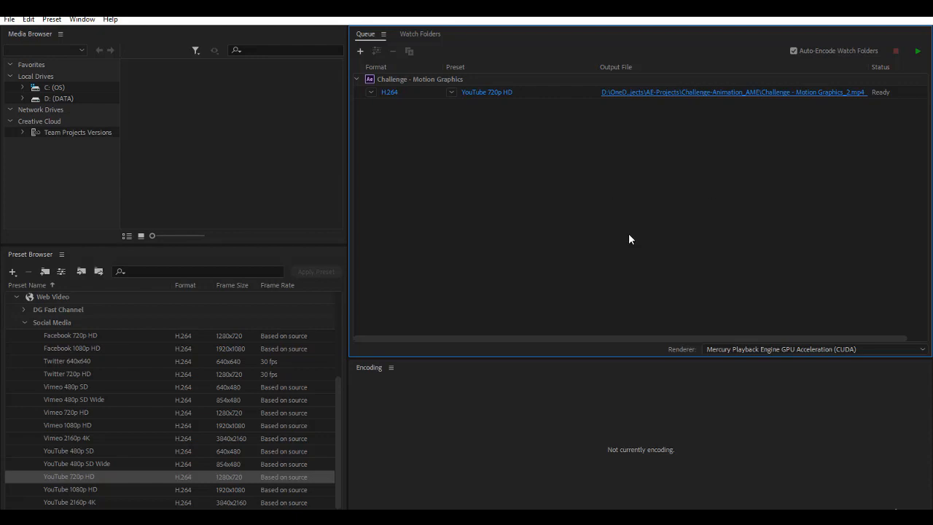
# Step: Encode the queued comp to MP4, then open the Challenge-Animation_AME output folder
pyautogui.click(53, 475)
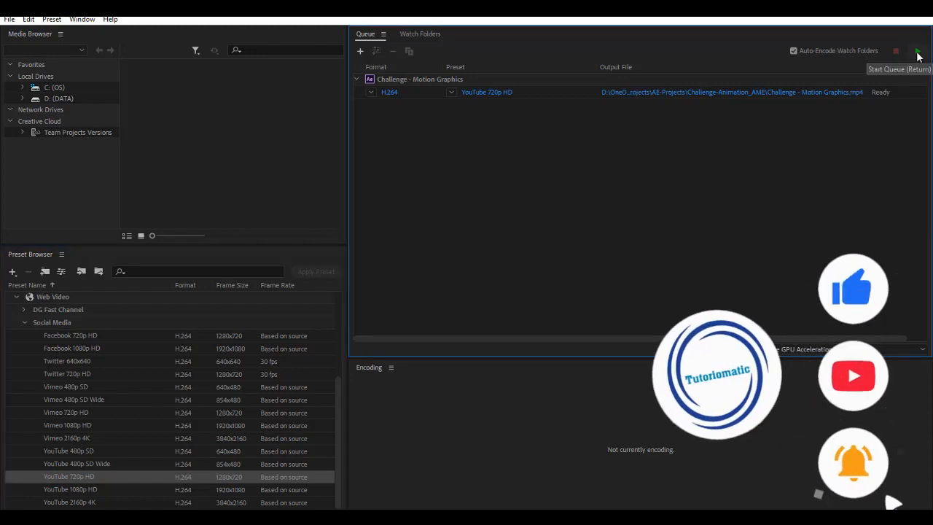
pyautogui.click(918, 56)
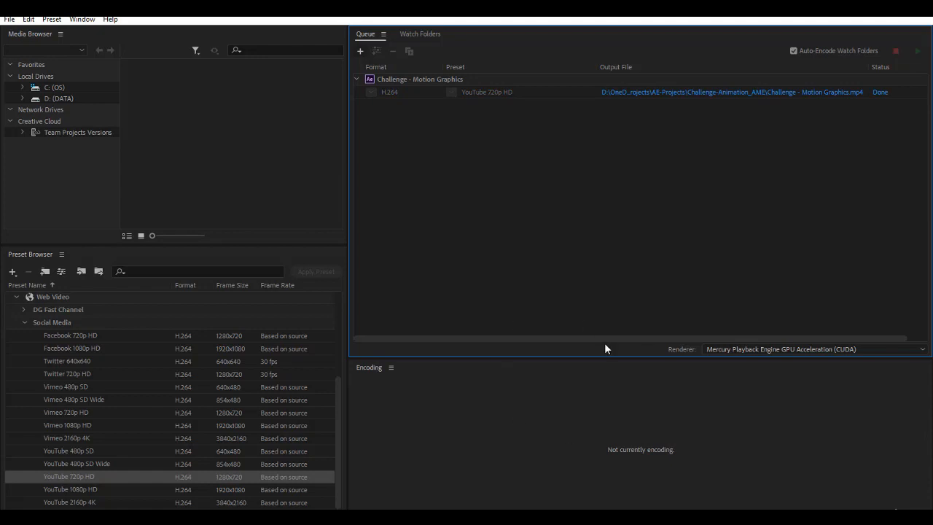
pyautogui.click(804, 94)
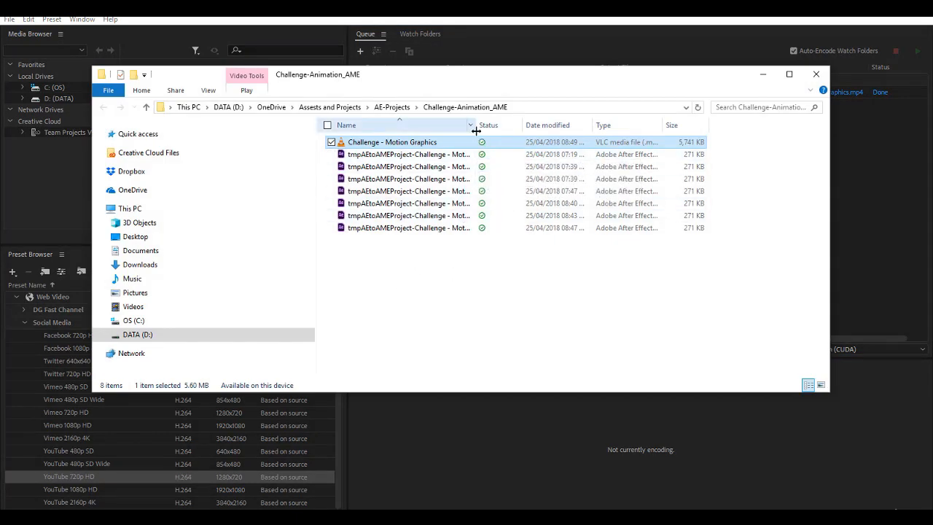
# Step: Delete the seven tmpAEtoAMEProject temporary files from the Challenge-Animation_AME folder
pyautogui.moveTo(474, 129); pyautogui.dragTo(567, 130)
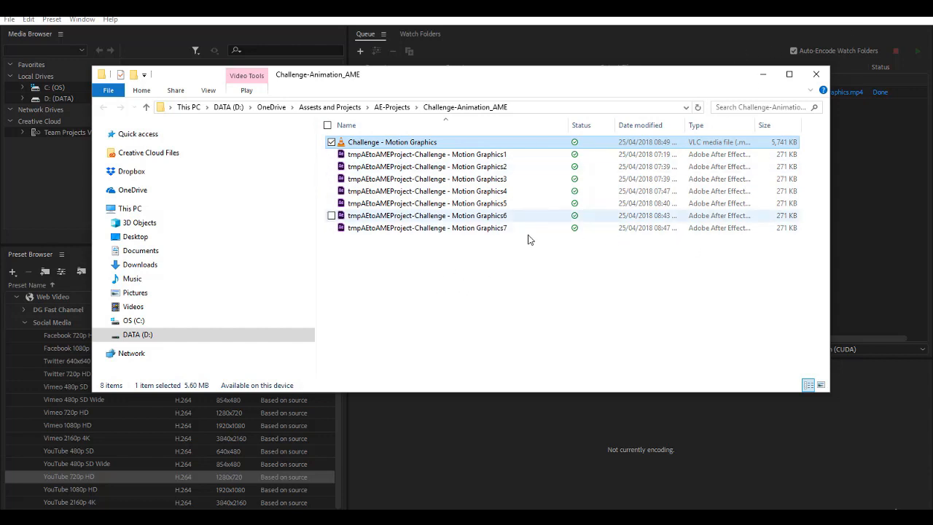
pyautogui.moveTo(423, 261); pyautogui.dragTo(473, 152)
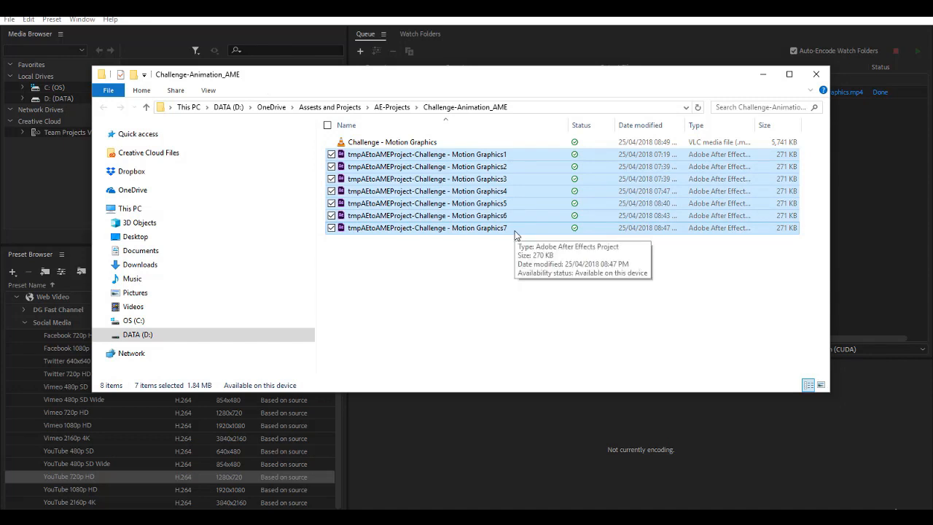
pyautogui.press('Delete')
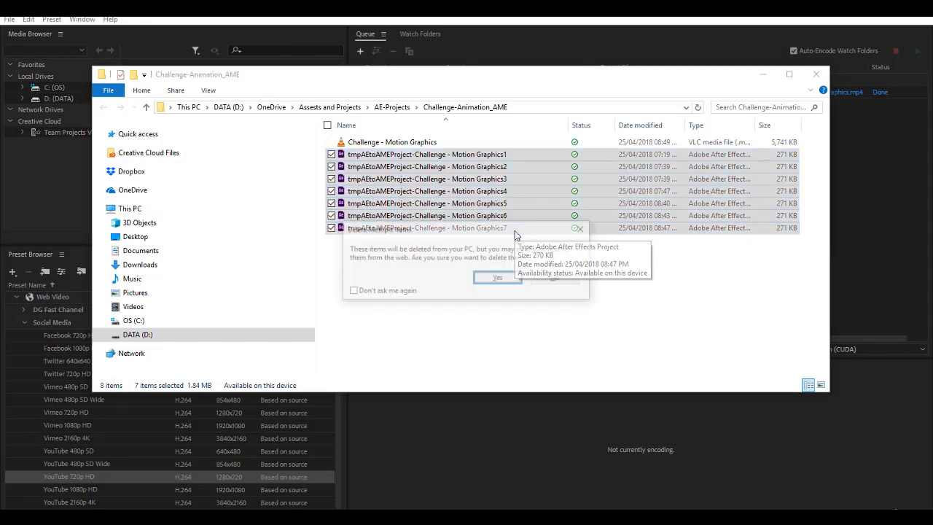
pyautogui.click(520, 278)
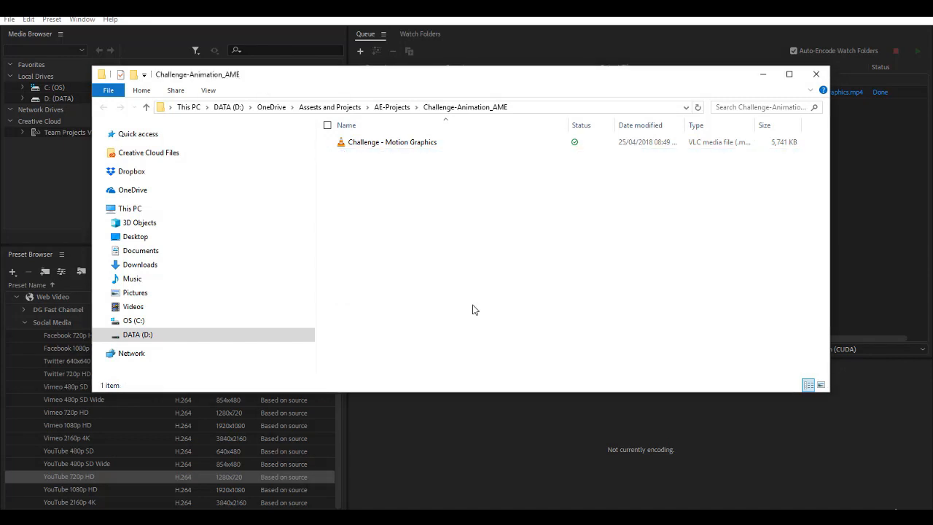
# Step: Open Challenge - Motion Graphics.mp4 in VLC and raise the player window to show the full video
pyautogui.doubleClick(418, 144)
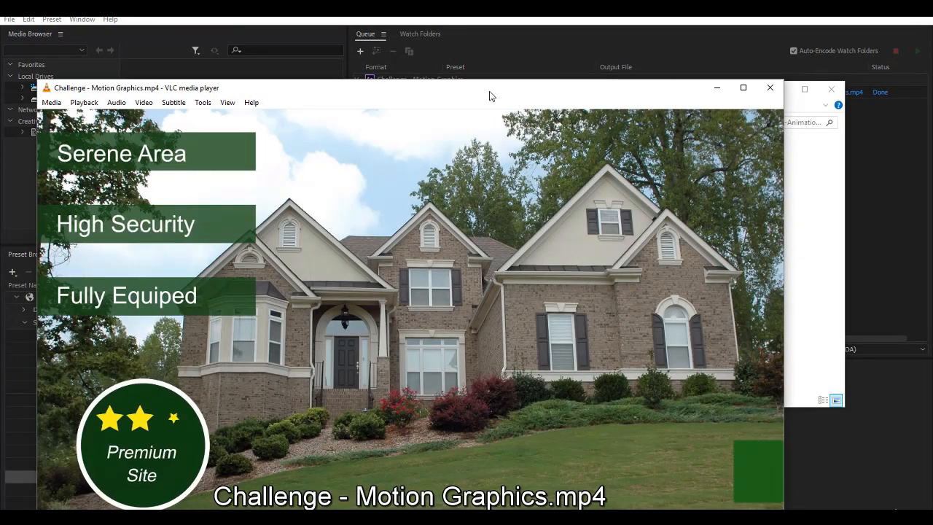
pyautogui.moveTo(489, 95); pyautogui.dragTo(499, 60)
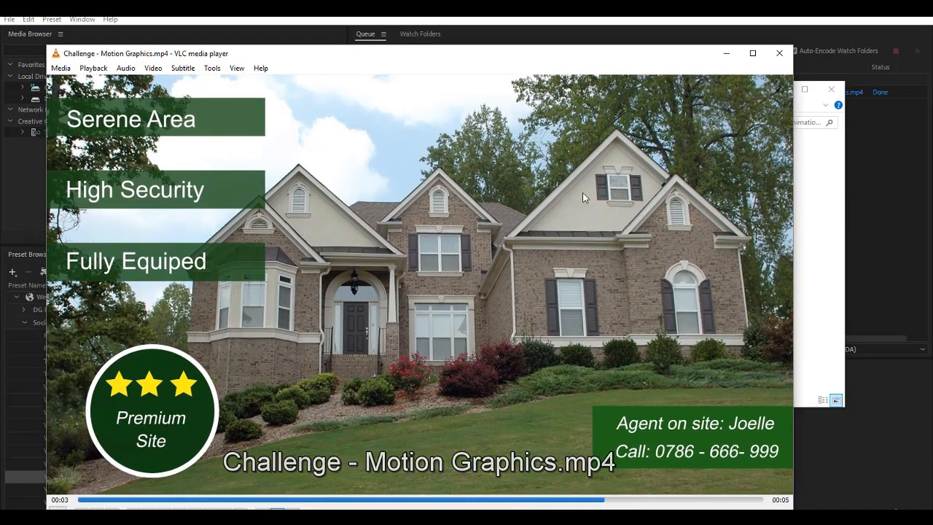